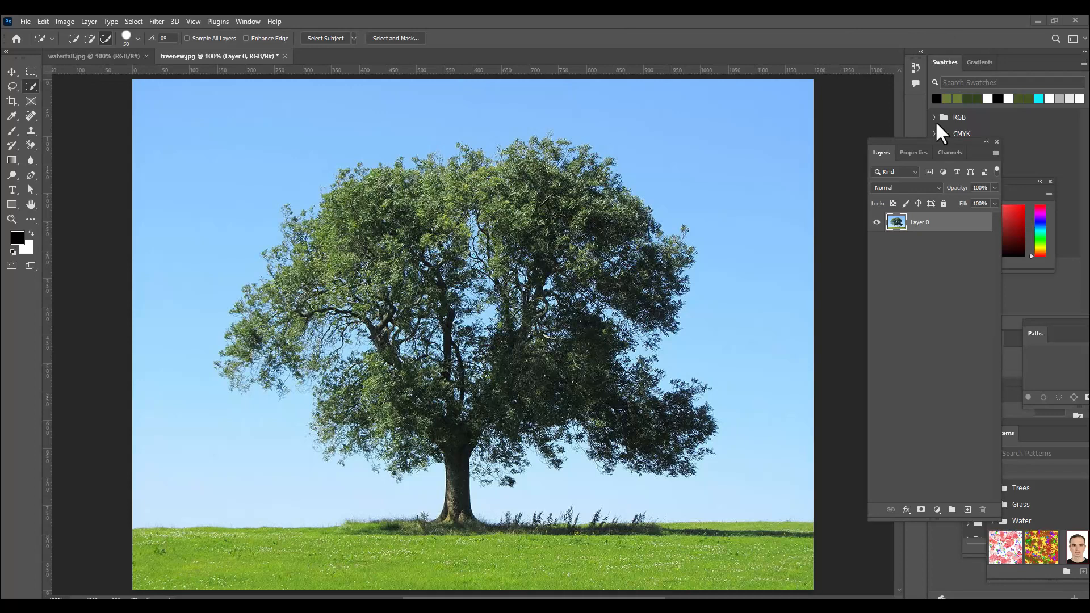
Step: Display the tree image's colour channels and reposition them over the edge of the canvas
drag(890, 143, 797, 148)
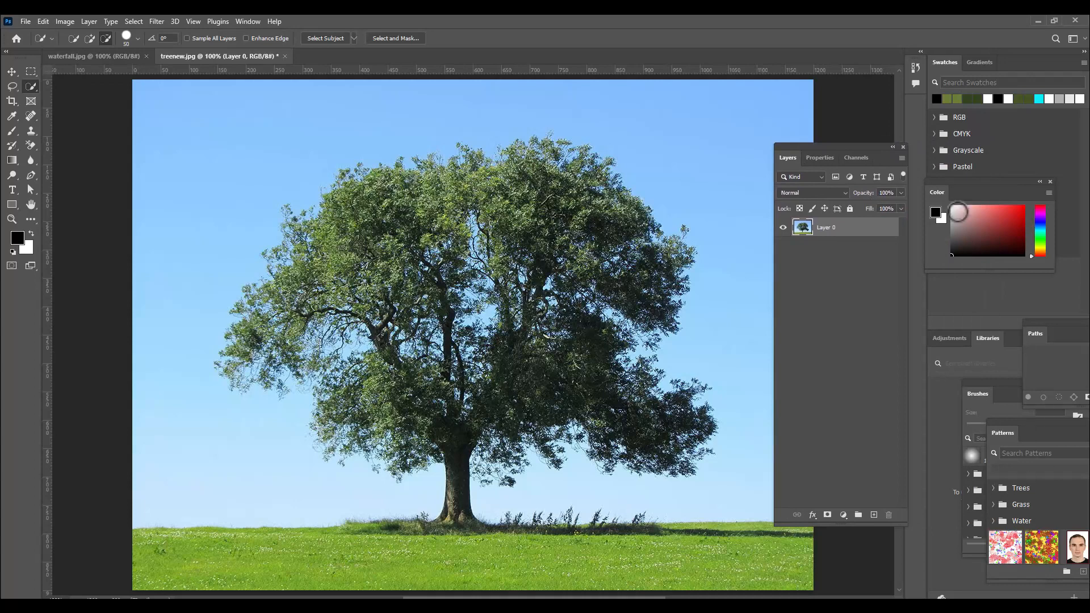
click(846, 159)
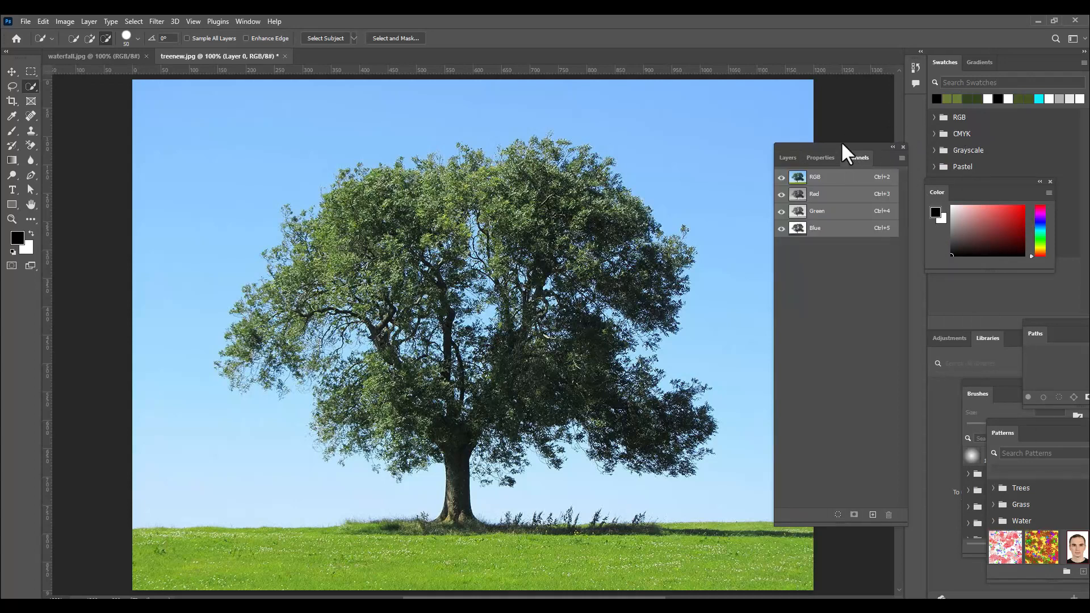
drag(840, 146, 830, 153)
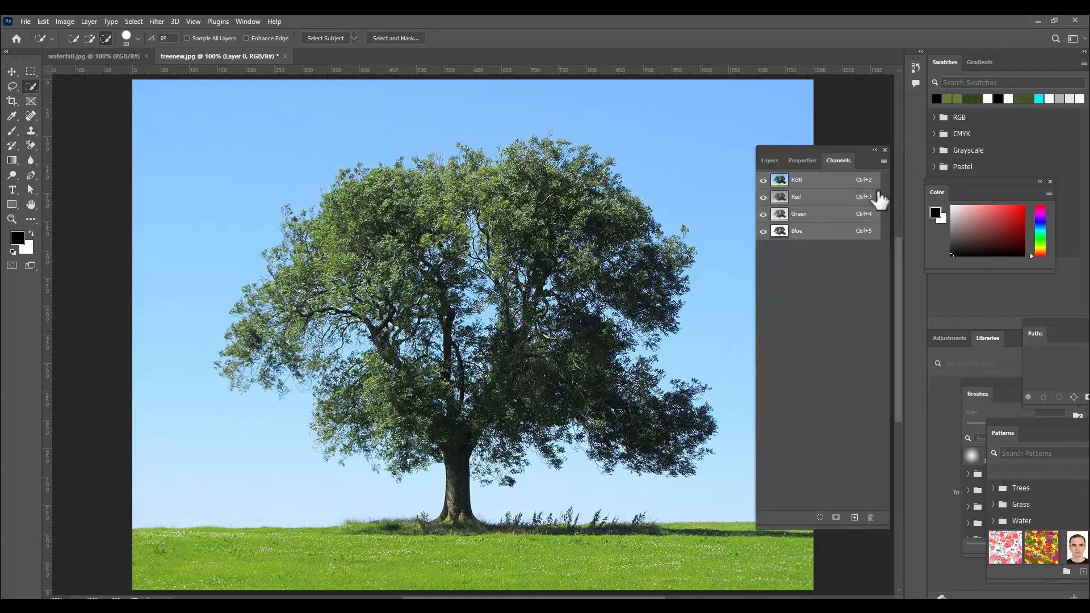
drag(832, 145, 841, 146)
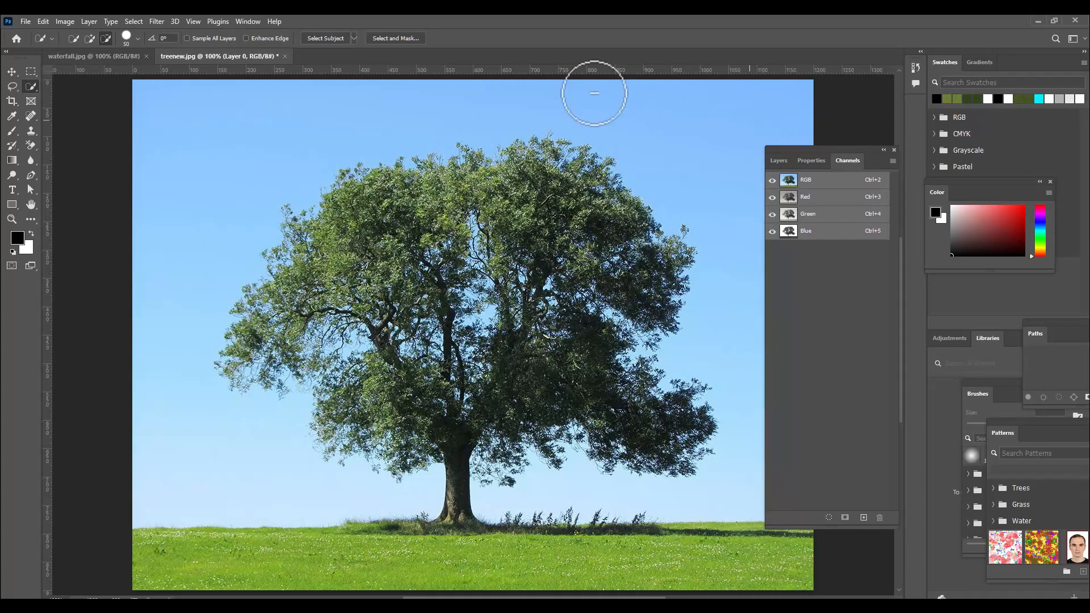
click(246, 21)
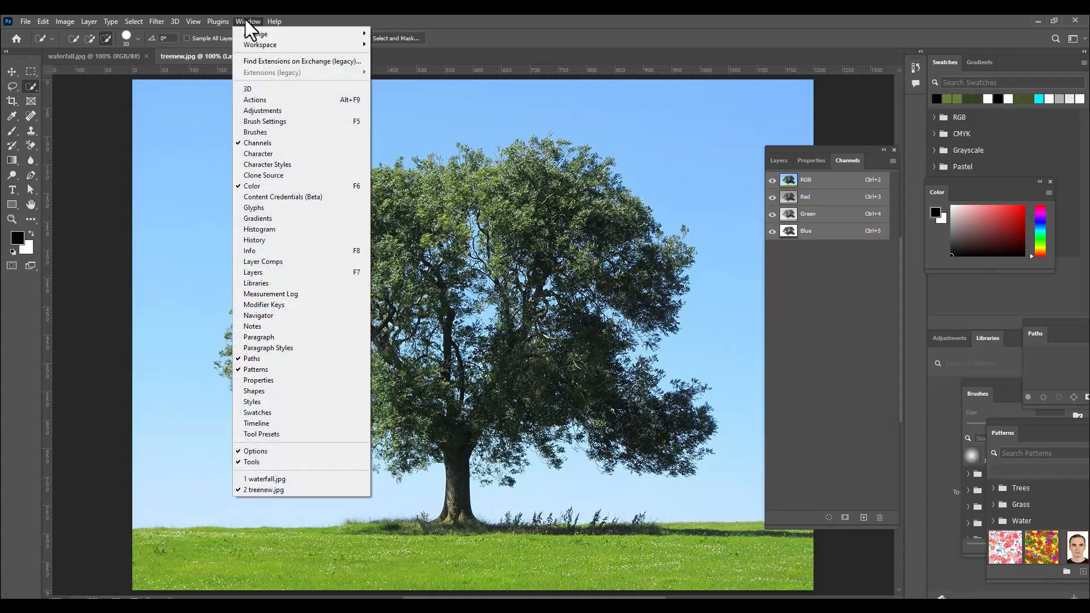
click(277, 143)
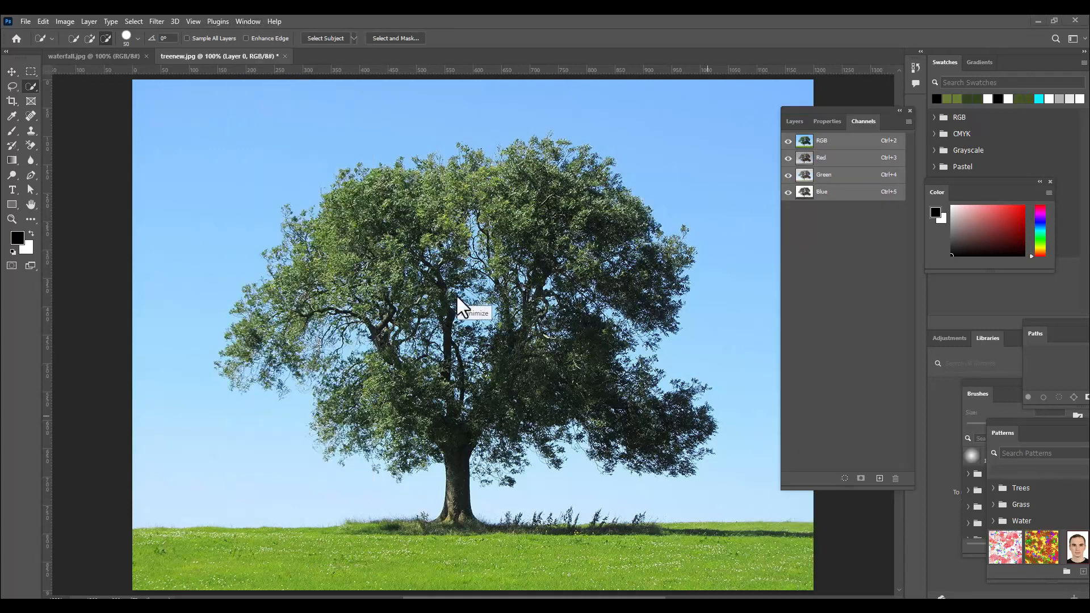
Step: Compare the Red, Green and Blue channels individually for contrast between the tree and the sky, ending on Blue
click(837, 162)
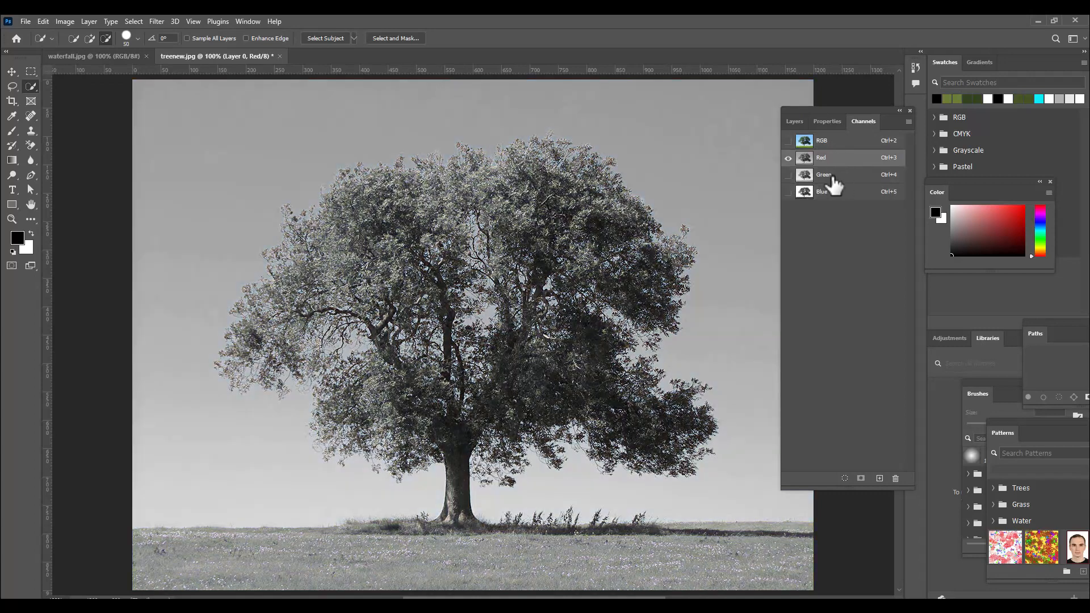
click(839, 177)
click(837, 196)
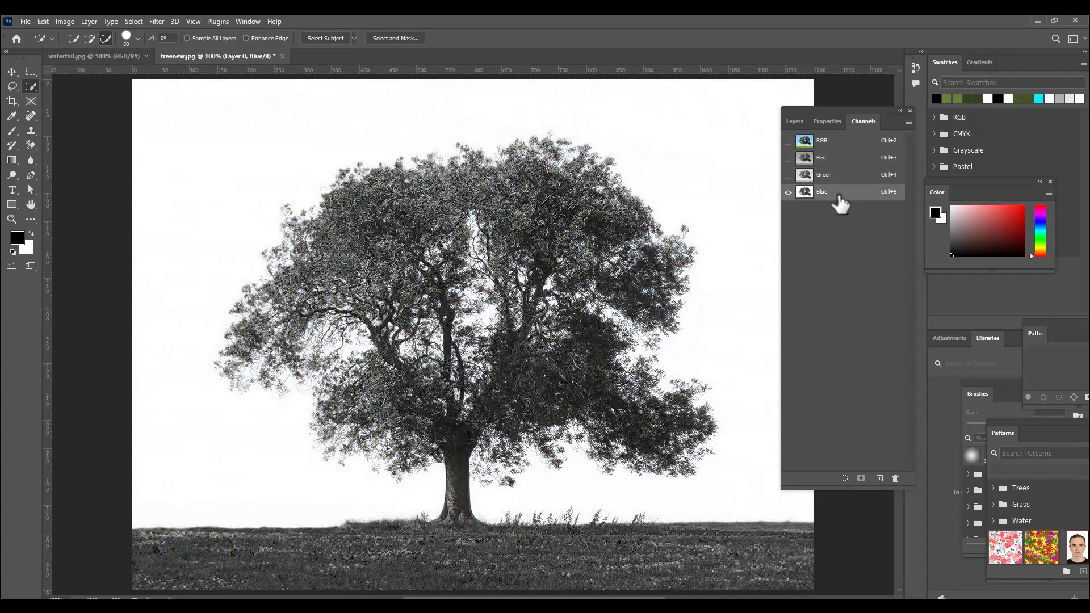
click(840, 163)
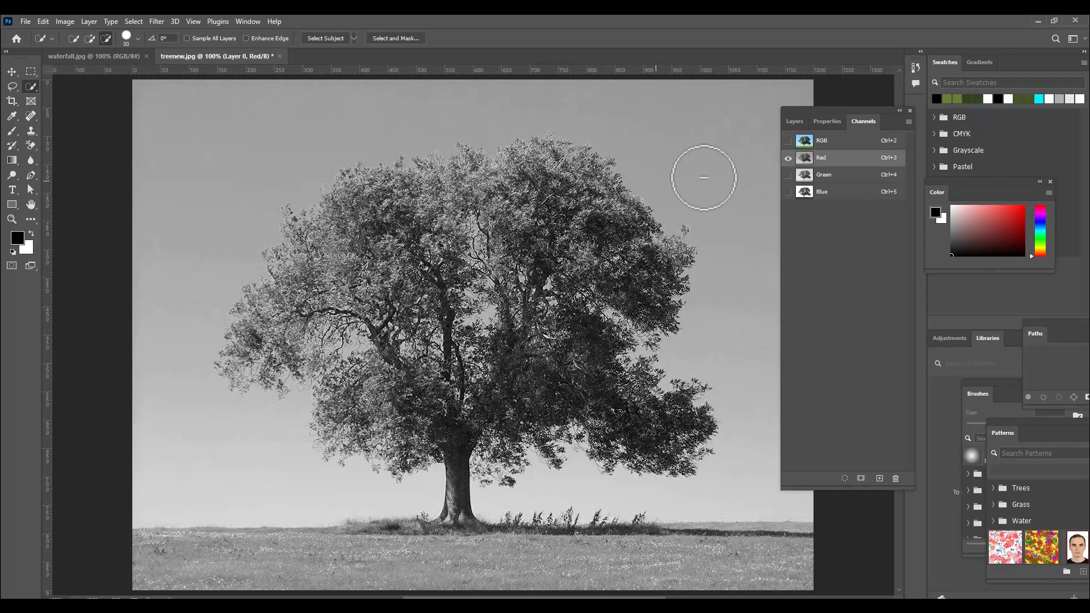
click(845, 180)
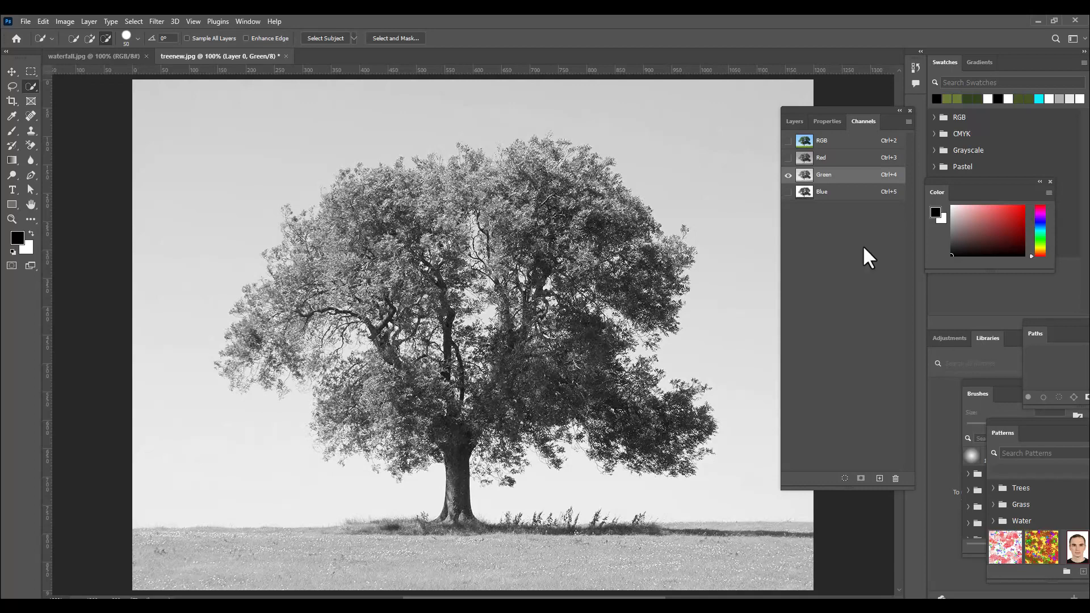
click(860, 195)
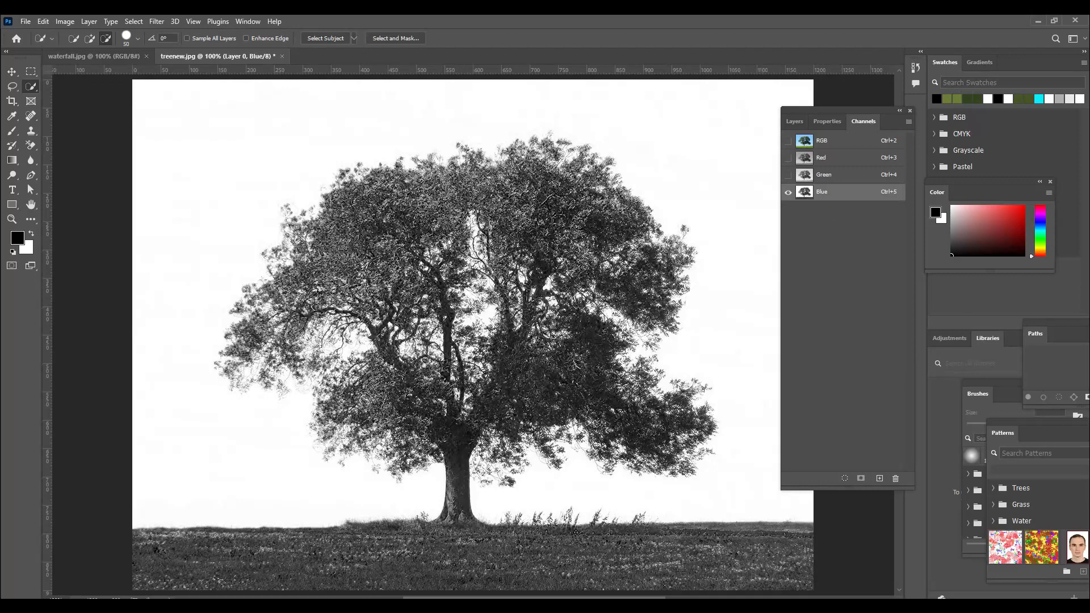
Step: Duplicate the Blue channel
drag(864, 108, 856, 110)
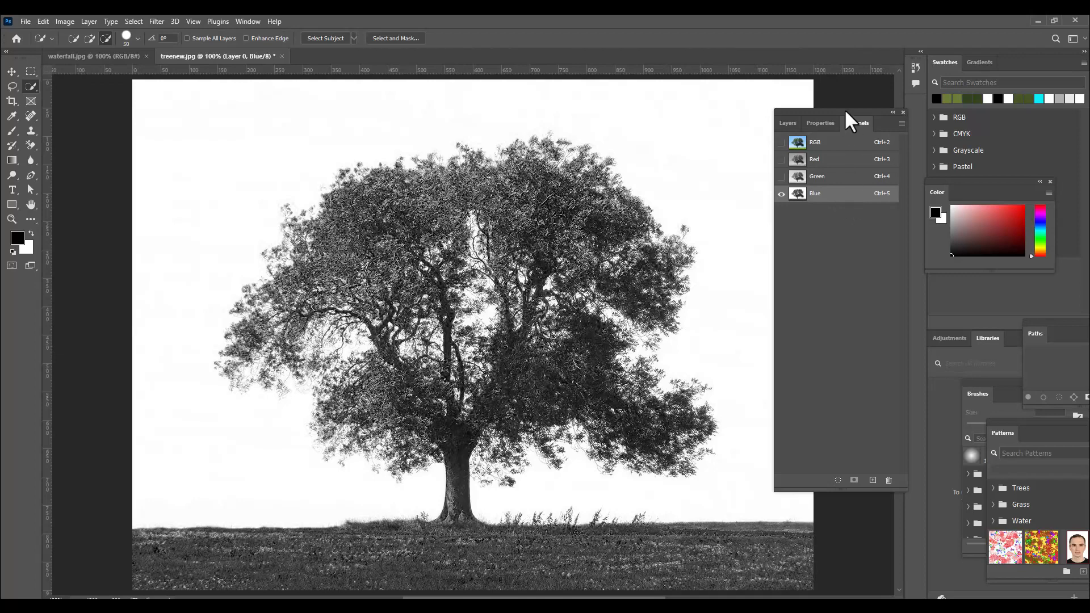
drag(844, 108, 833, 110)
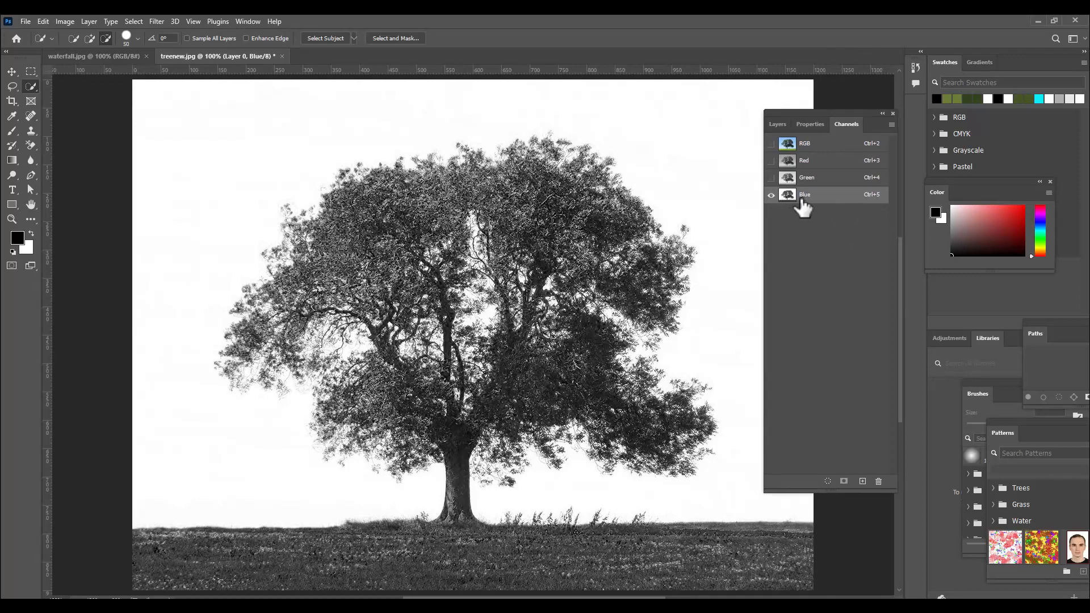
drag(853, 195, 864, 481)
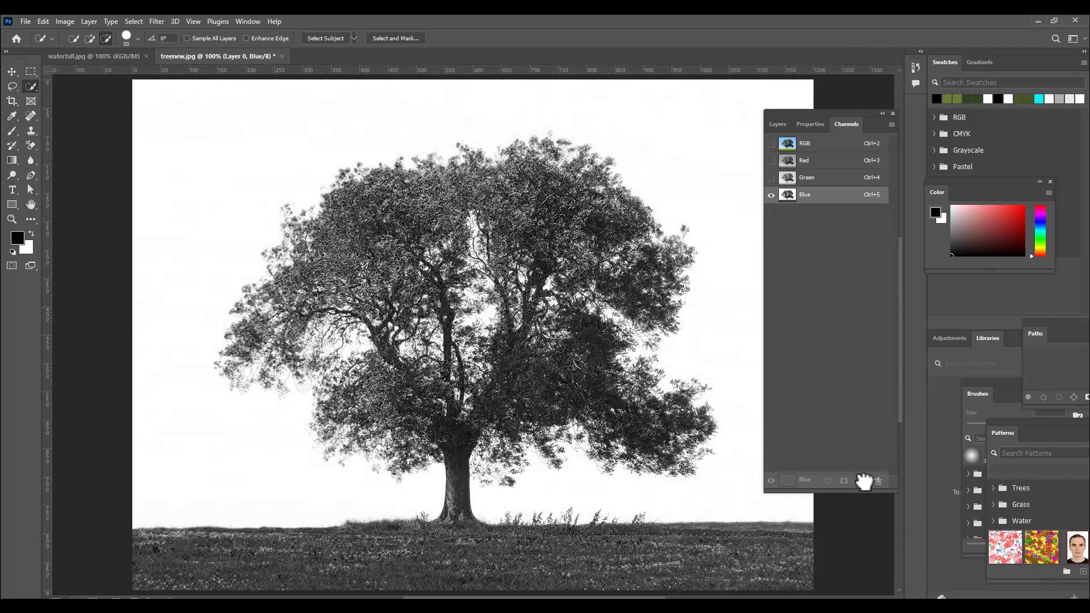
drag(864, 482, 864, 482)
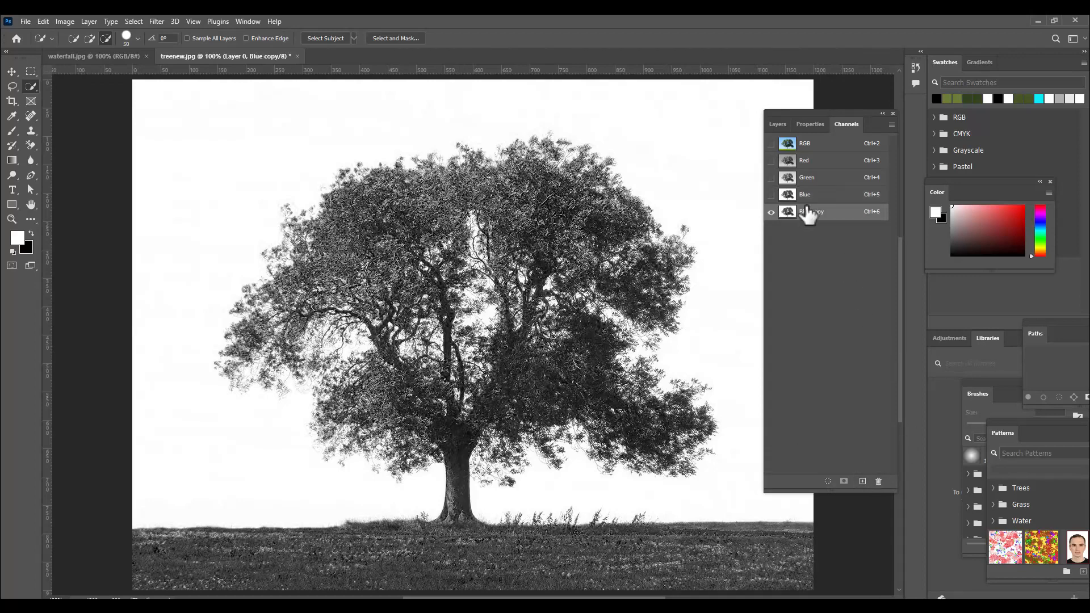
drag(796, 114, 791, 113)
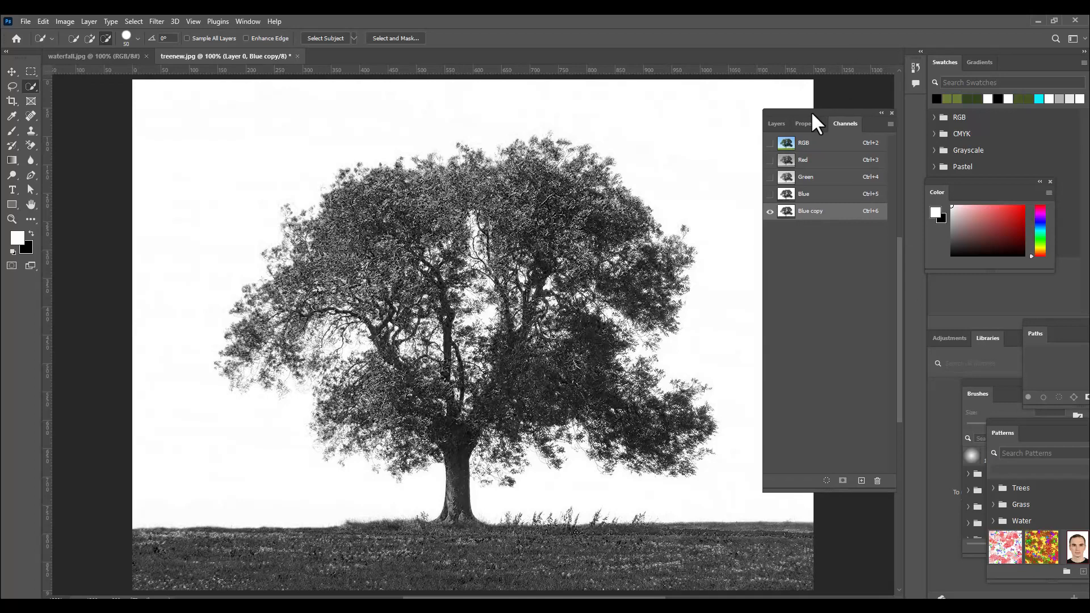
drag(809, 111, 822, 109)
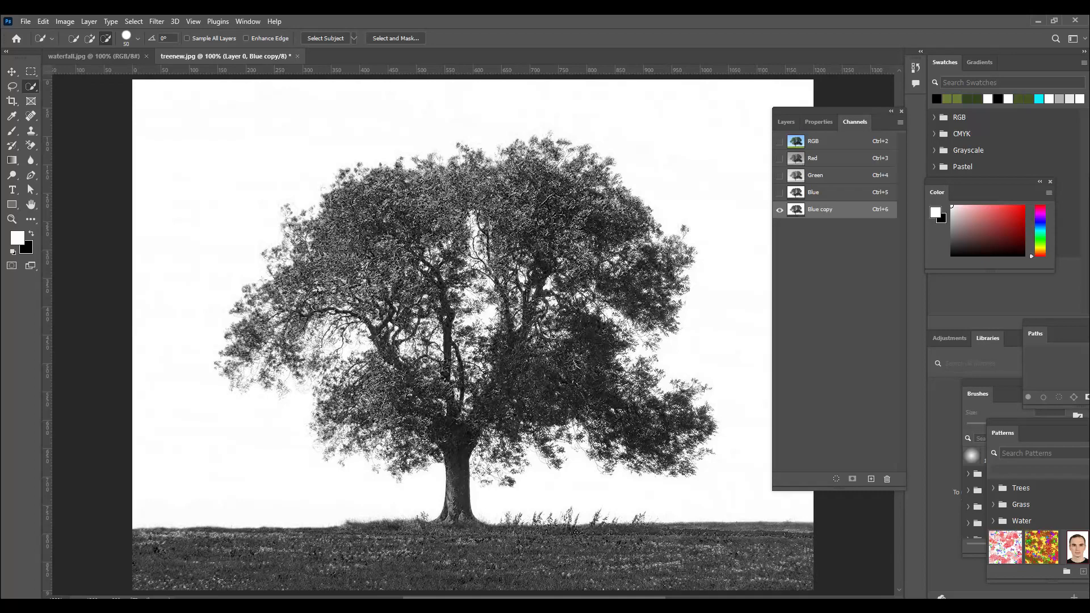
Step: Apply Levels to the Blue copy channel with input shadows 75, midtones 0.70 and highlights 210
key(ctrl+l)
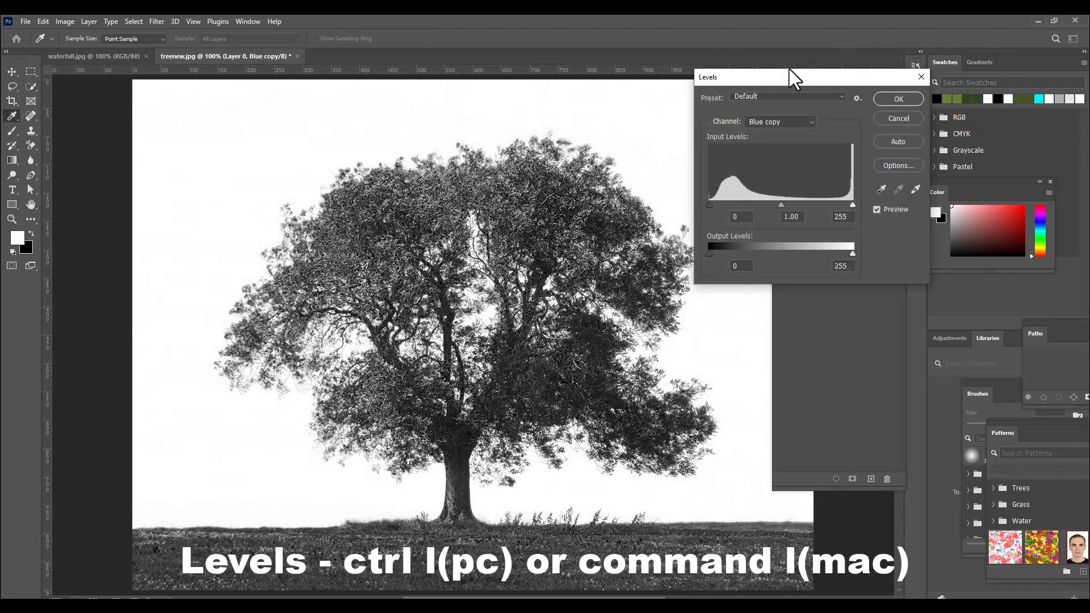
drag(760, 77, 689, 98)
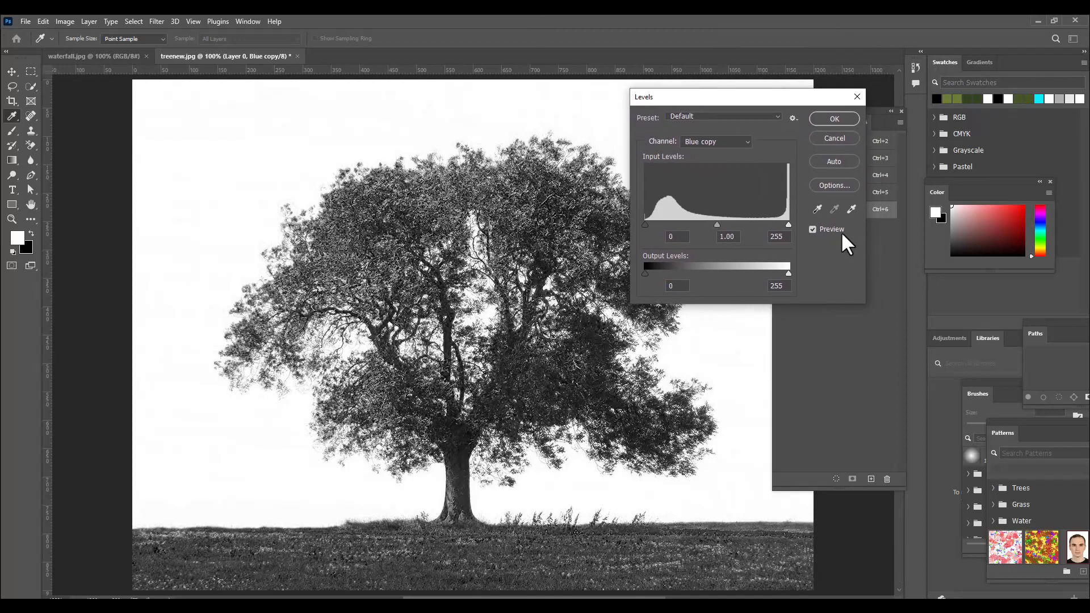
drag(676, 98, 689, 97)
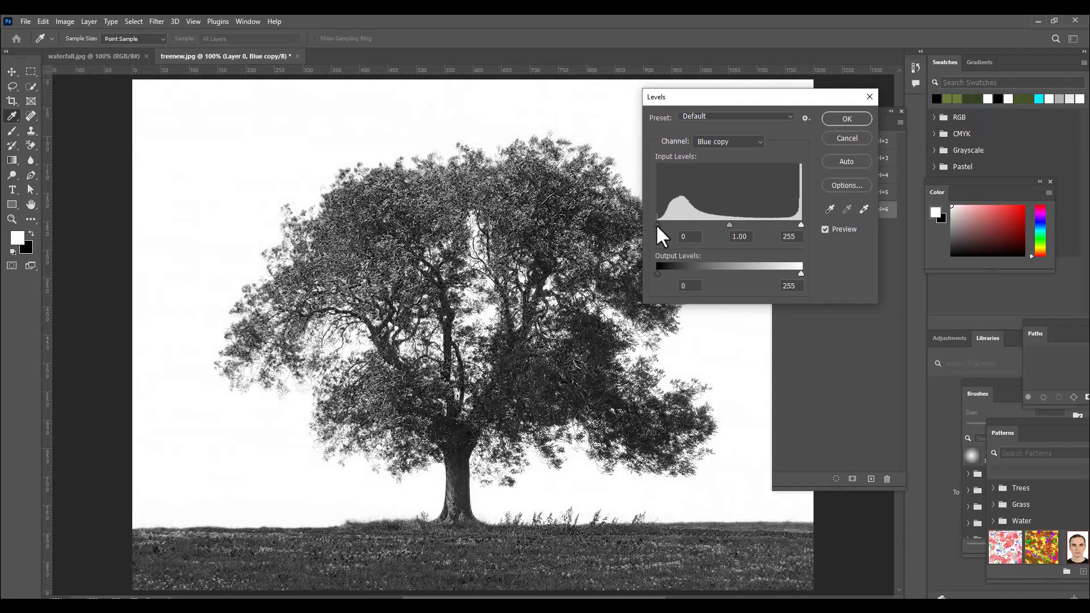
drag(657, 224, 699, 224)
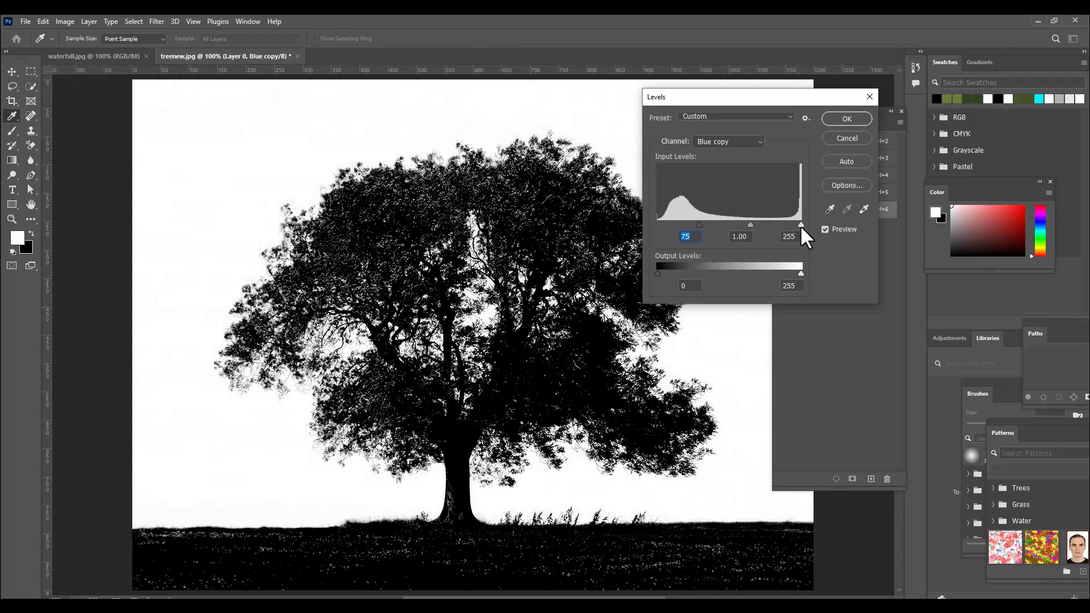
drag(801, 226, 775, 226)
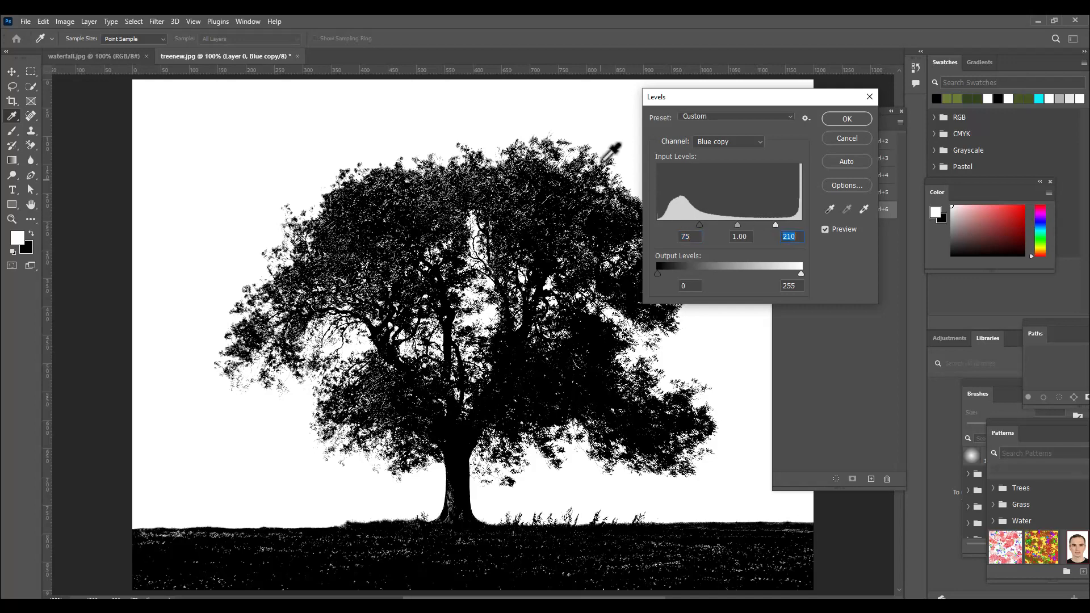
drag(755, 101, 774, 101)
drag(755, 226, 765, 228)
drag(726, 98, 786, 102)
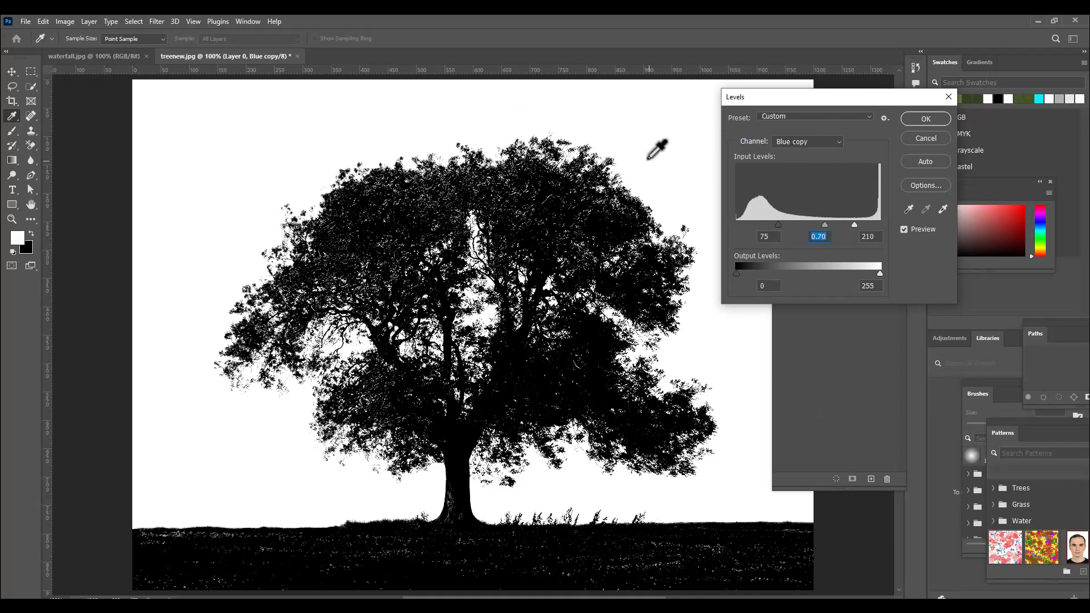
drag(784, 98, 754, 105)
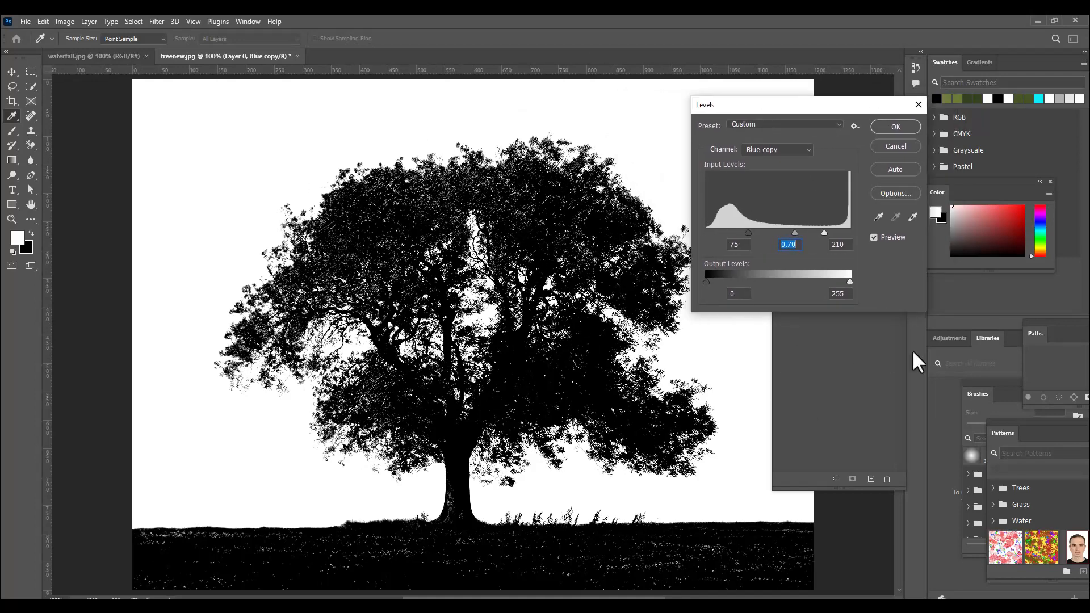
drag(774, 105, 707, 114)
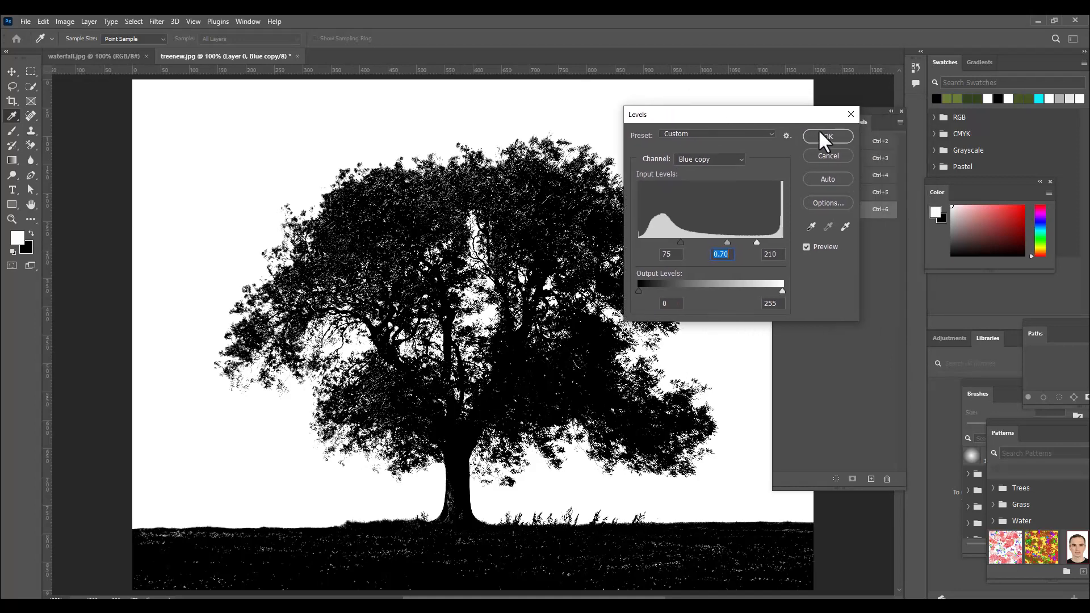
click(825, 140)
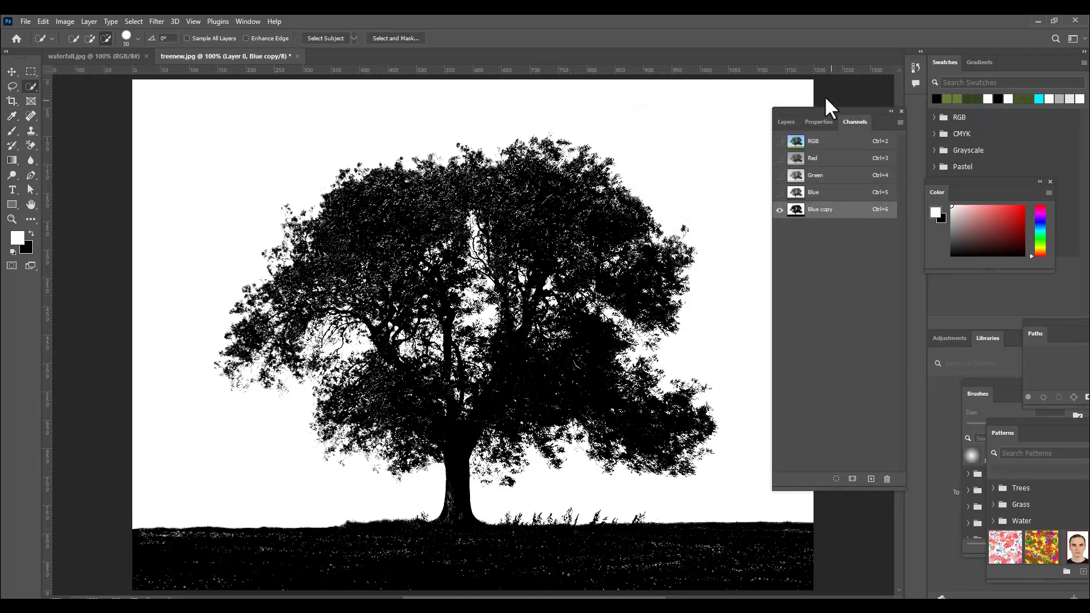
Step: Load the Blue copy channel as a selection
drag(813, 116, 790, 118)
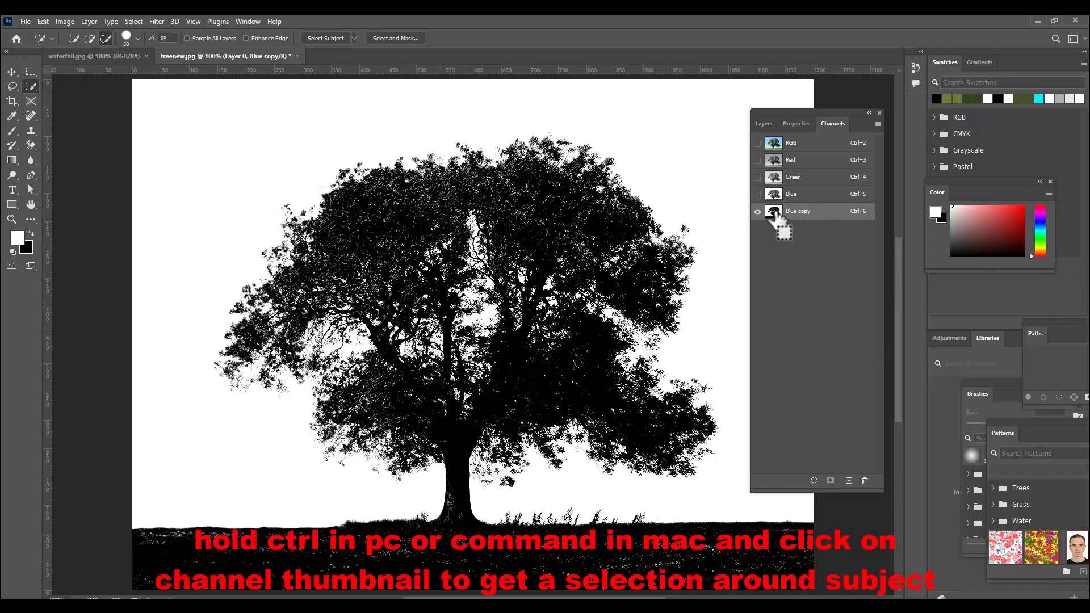
ctrl+click(773, 212)
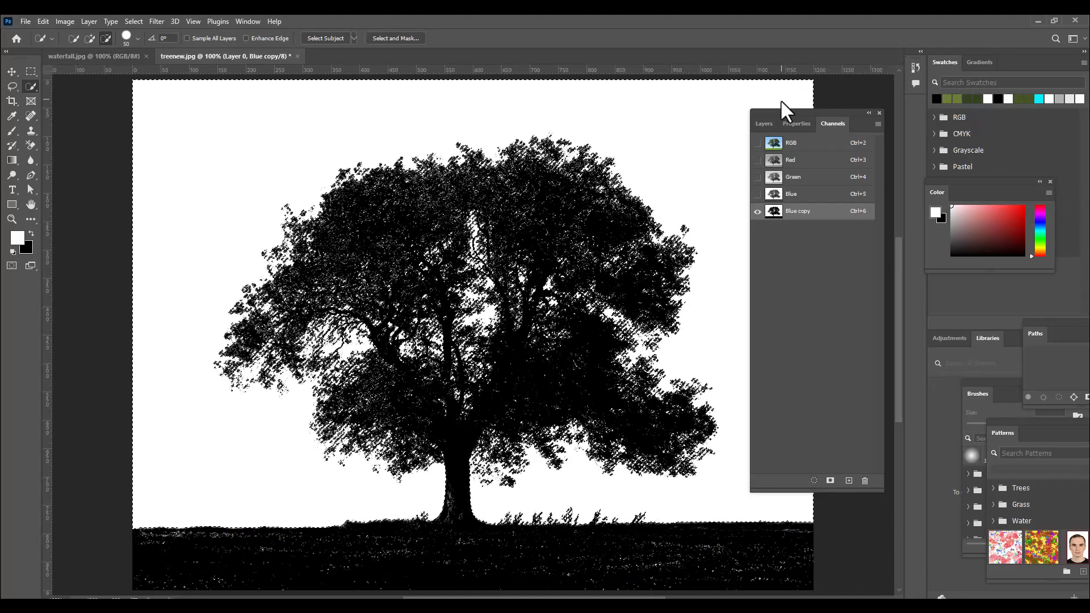
drag(786, 113, 786, 88)
Step: Add a layer mask to Layer 0 from the selection and invert the mask to isolate the tree and grass
click(769, 124)
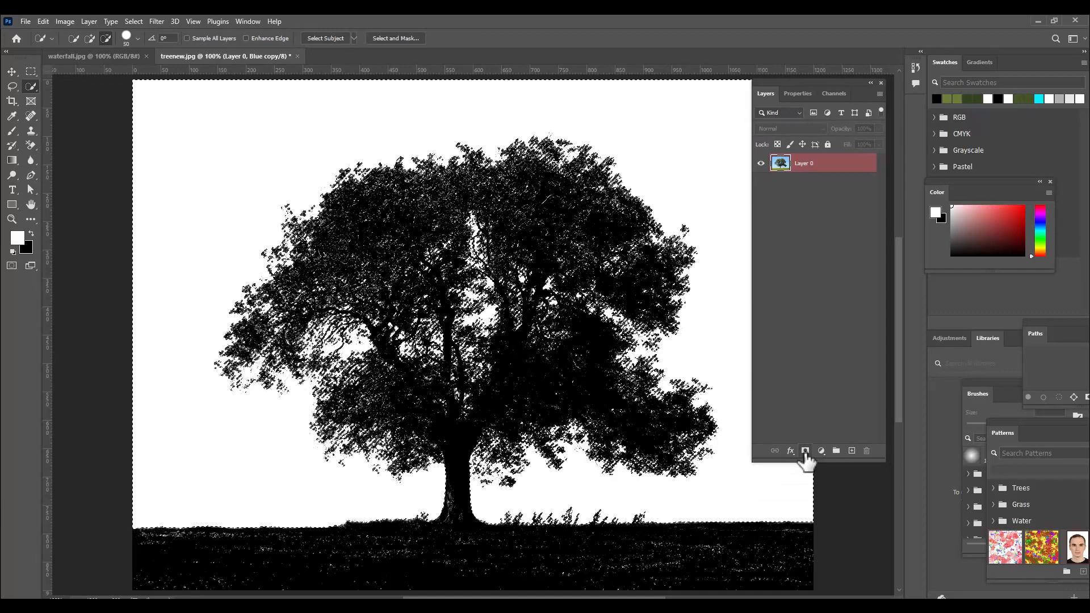
click(804, 451)
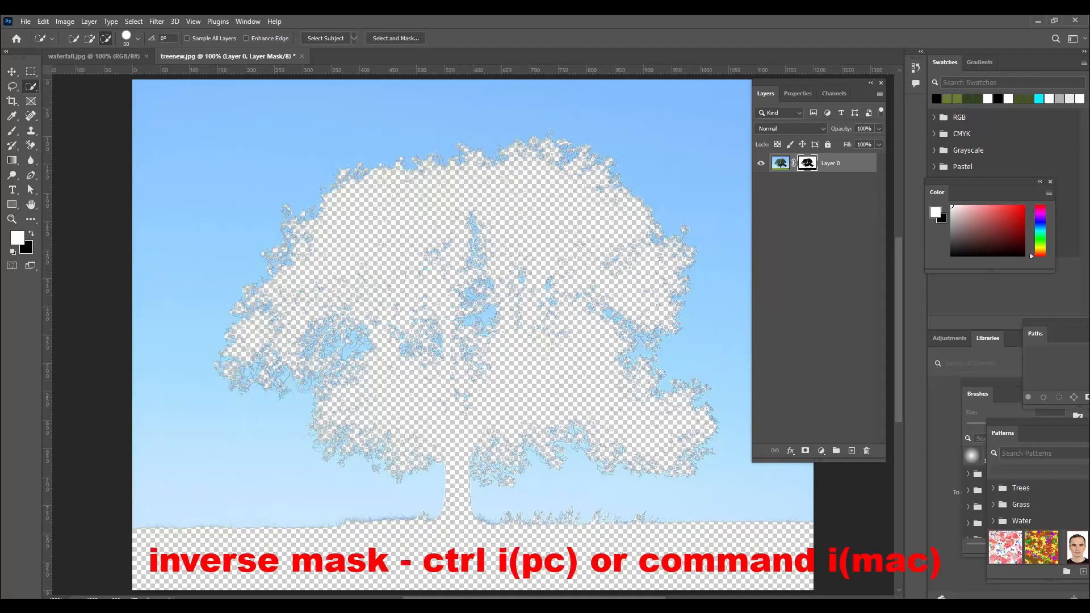
key(ctrl+i)
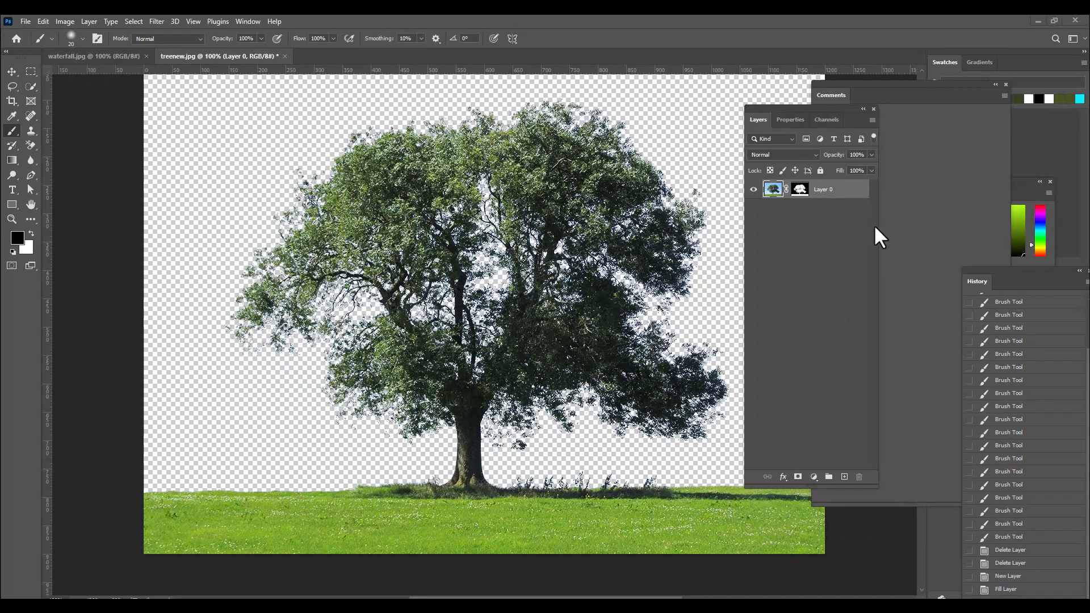
Step: Create a new layer beneath Layer 0 and fill it with black as a background
ctrl+click(844, 478)
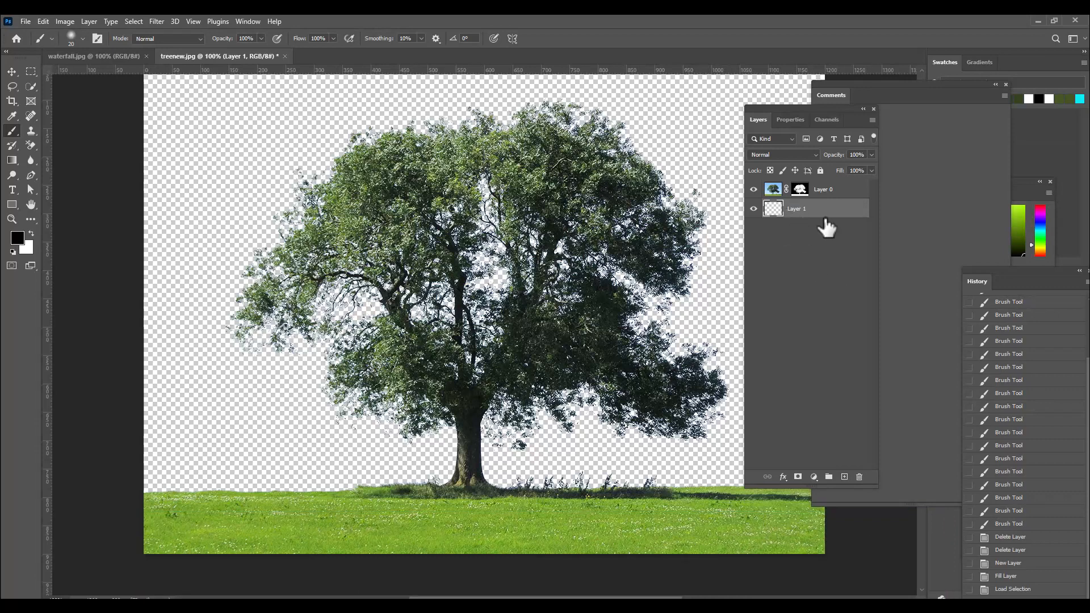
key(alt+BackSpace)
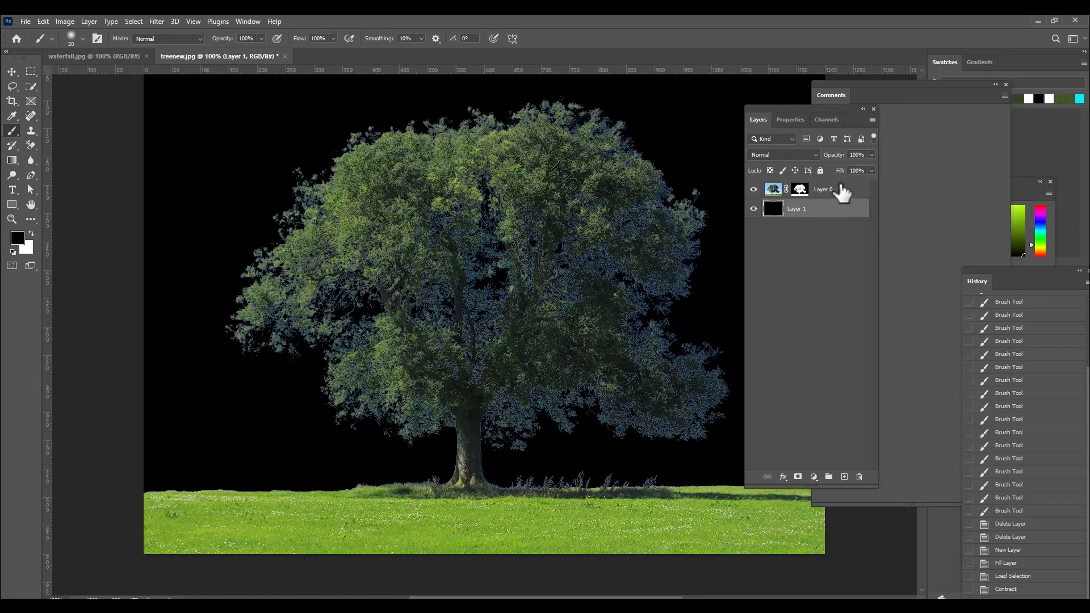
Step: Add a Hue/Saturation adjustment layer above Layer 0, clip it to Layer 0 and delete its default layer mask
click(838, 190)
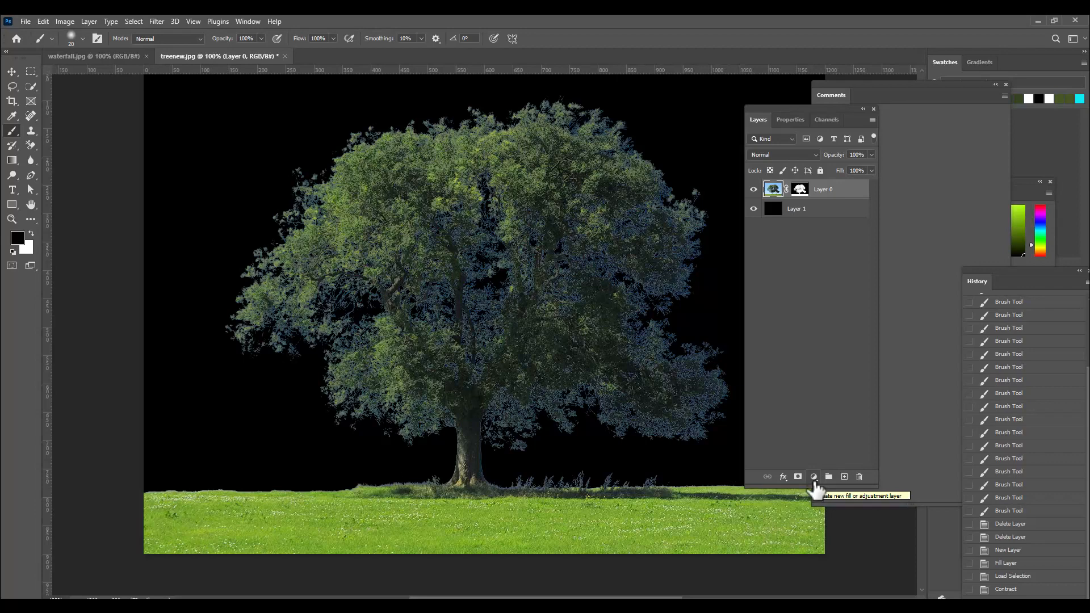
click(814, 478)
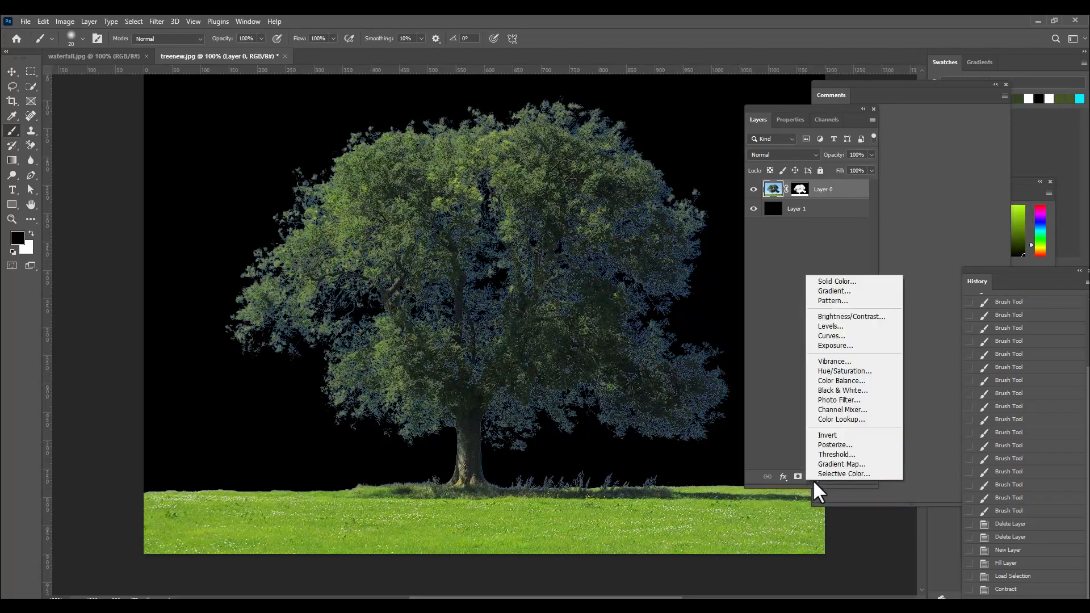
click(857, 372)
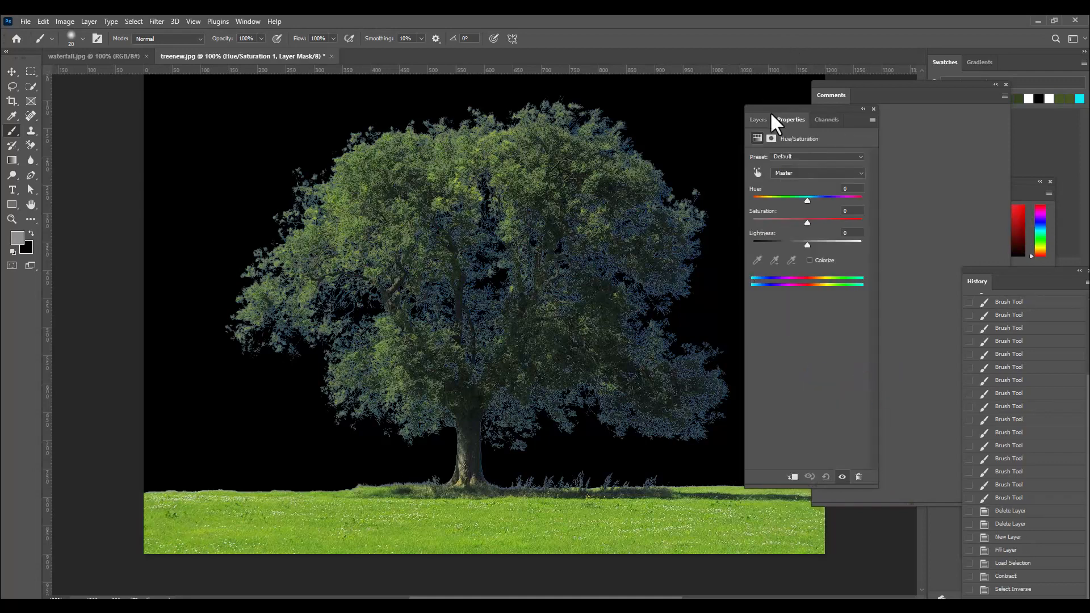
drag(770, 111, 772, 110)
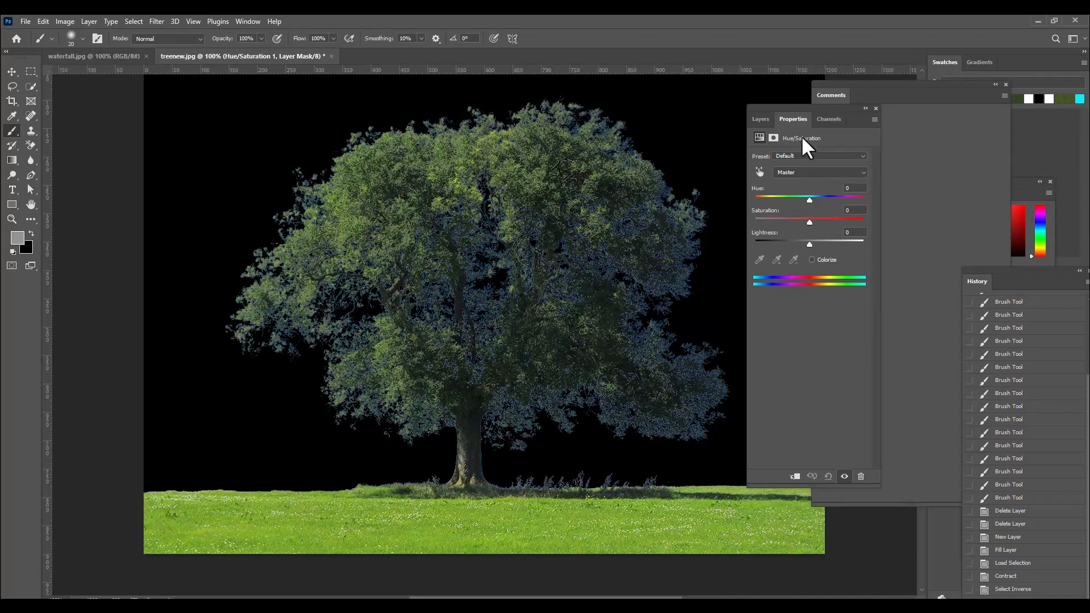
click(757, 116)
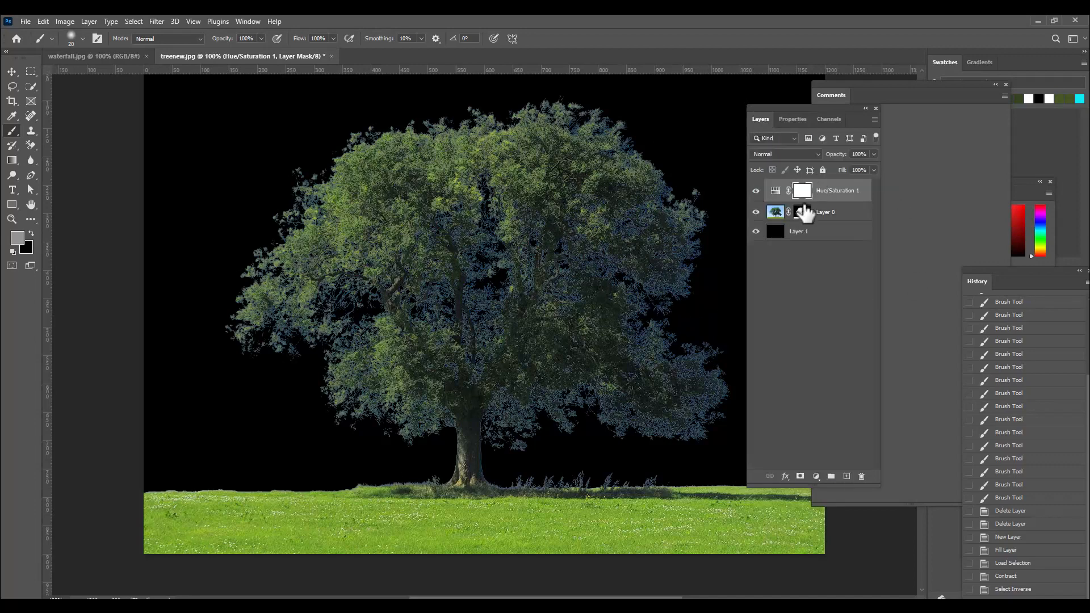
alt+click(848, 198)
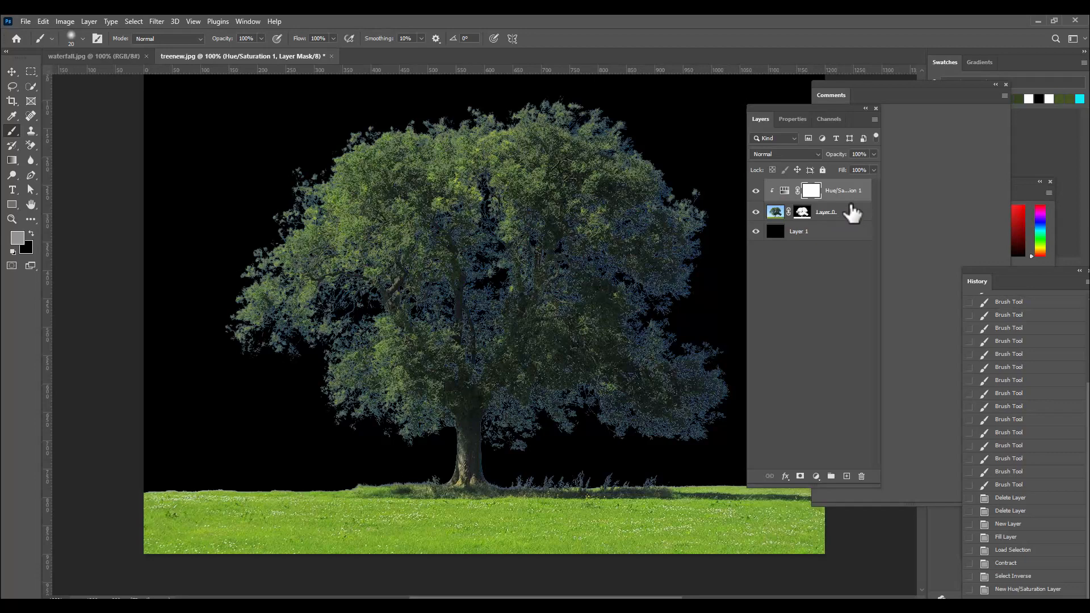
right_click(811, 193)
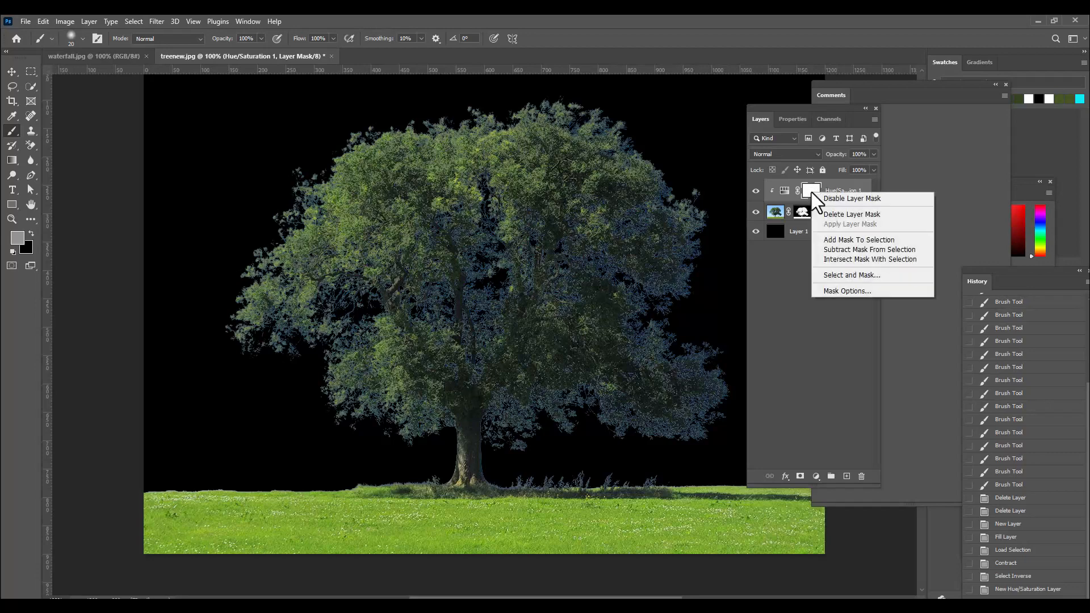
click(887, 214)
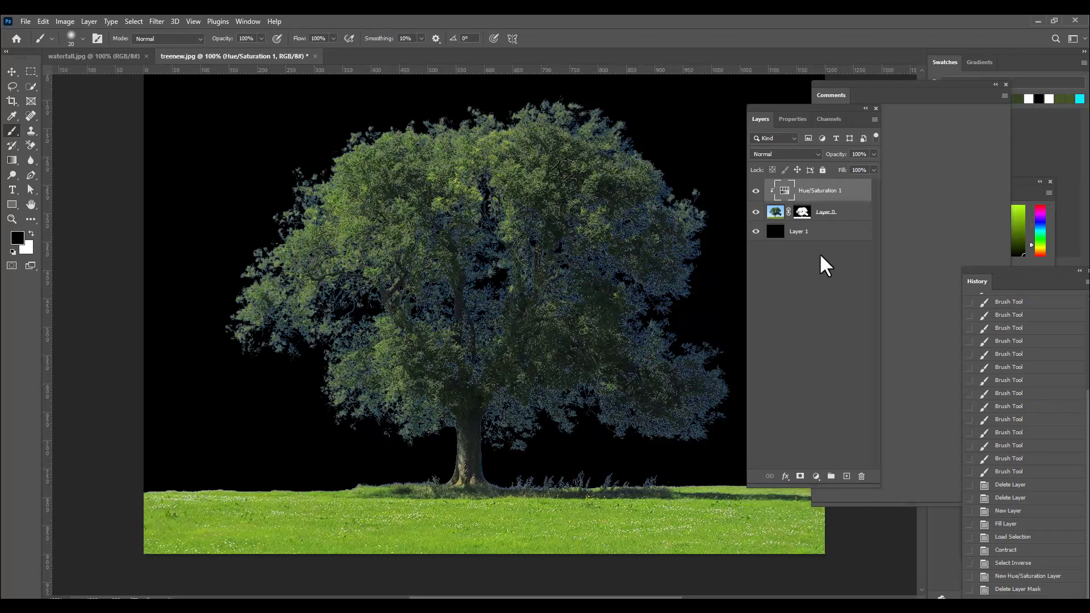
Step: Mask the Hue/Saturation 1 layer with the inverse of Layer 0's mask selection contracted by 1 pixel
ctrl+click(802, 212)
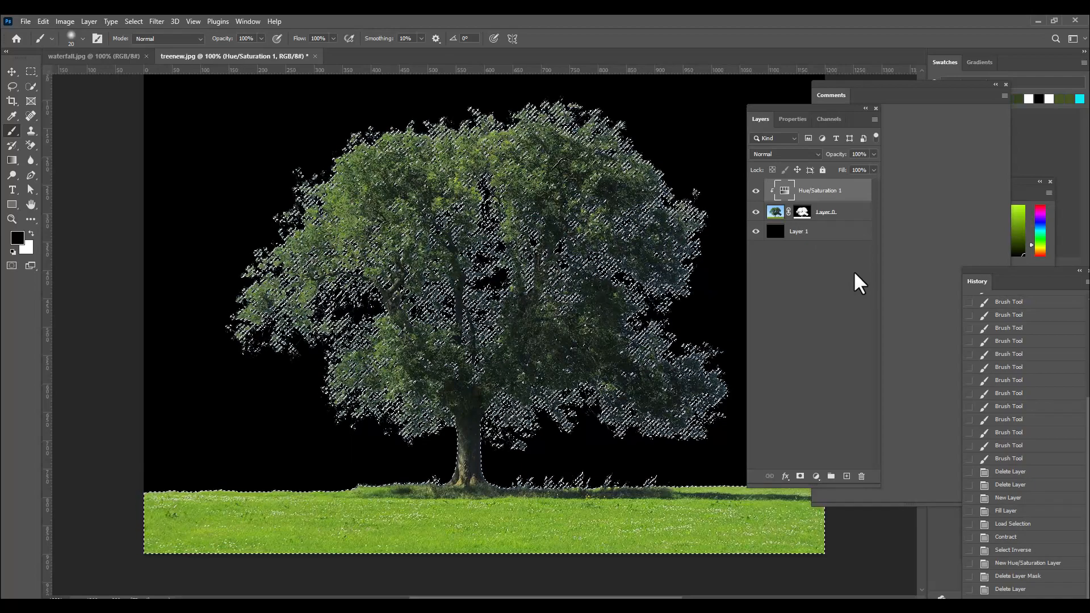
click(132, 21)
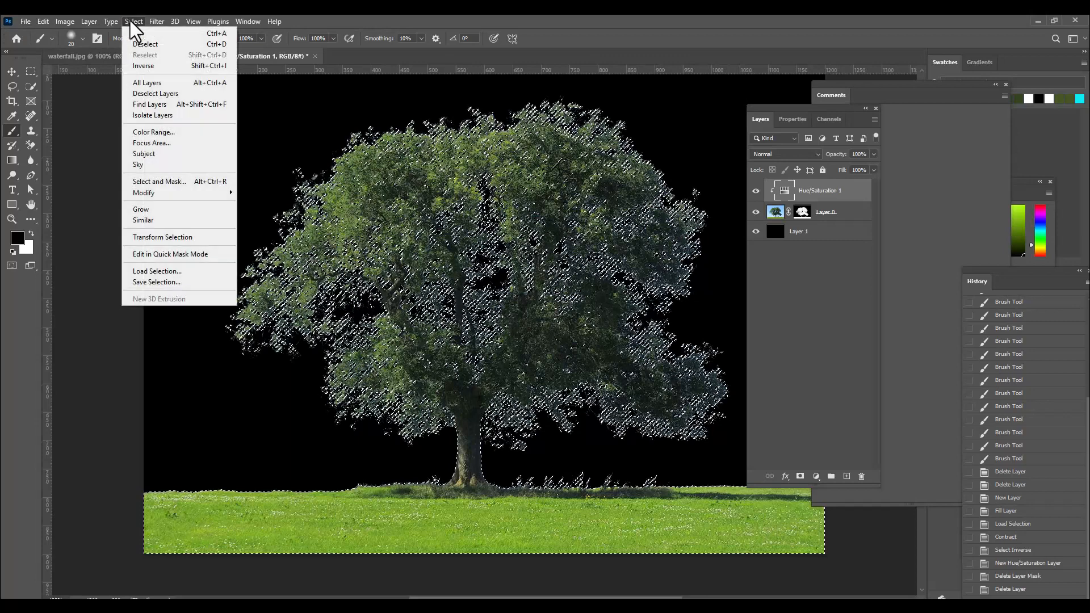
mouse_move(165, 196)
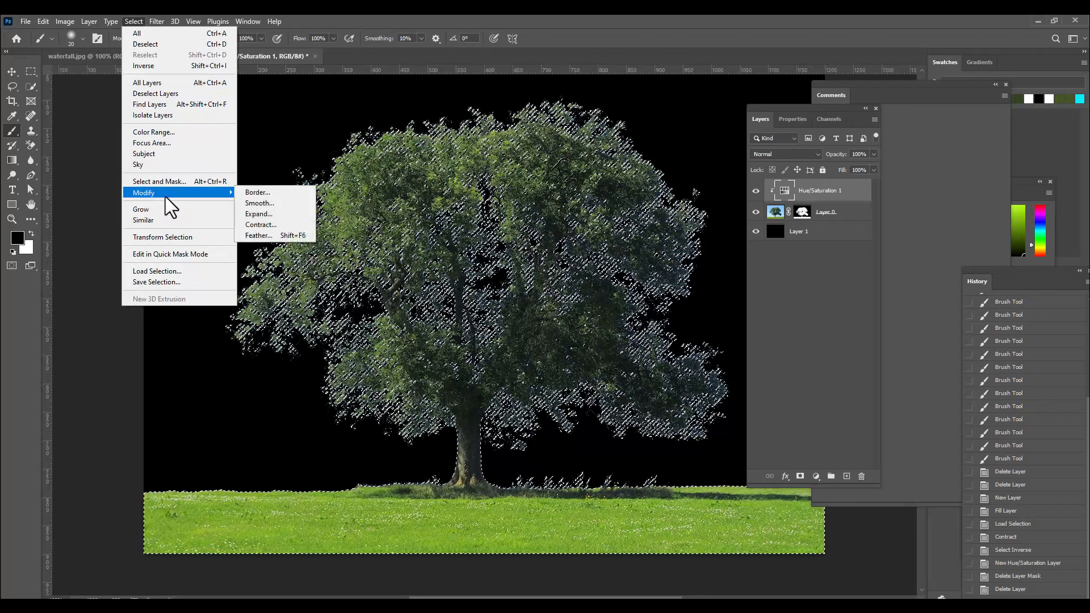
click(278, 224)
drag(607, 151, 591, 189)
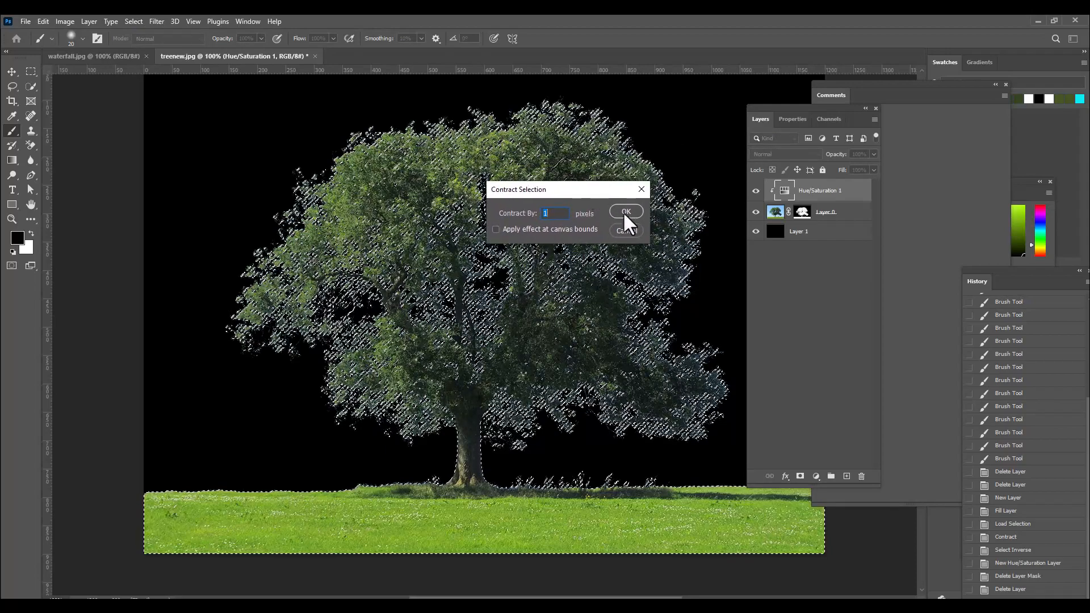
click(626, 212)
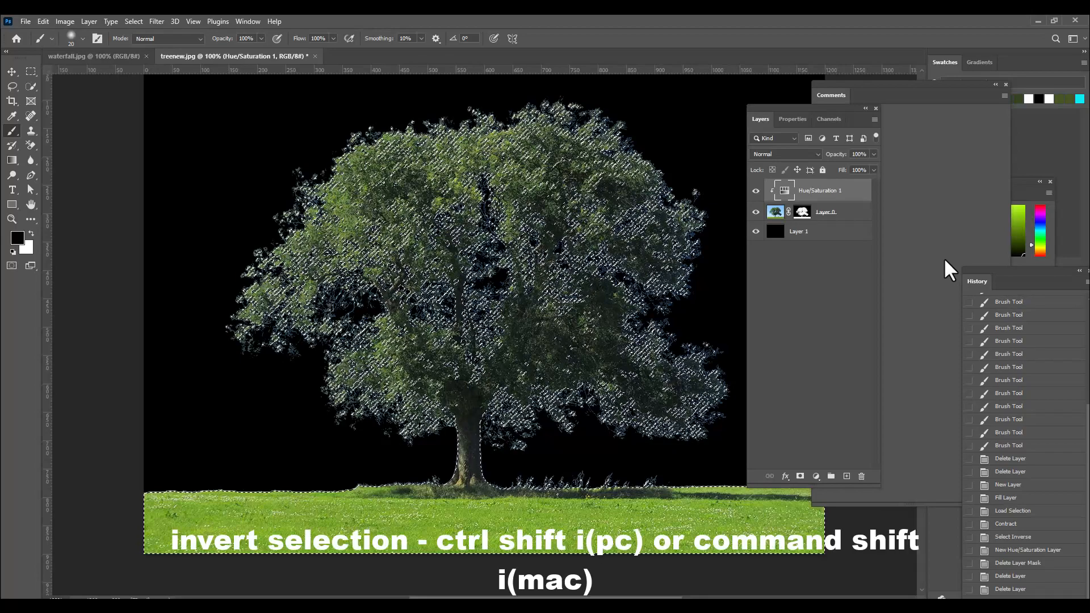
key(ctrl+shift+i)
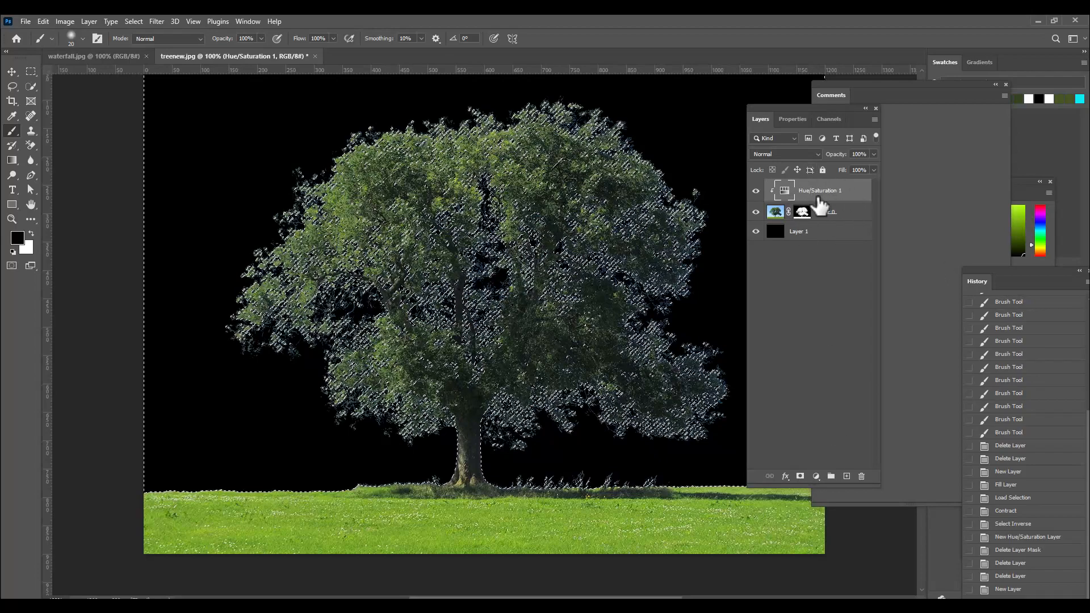
click(800, 476)
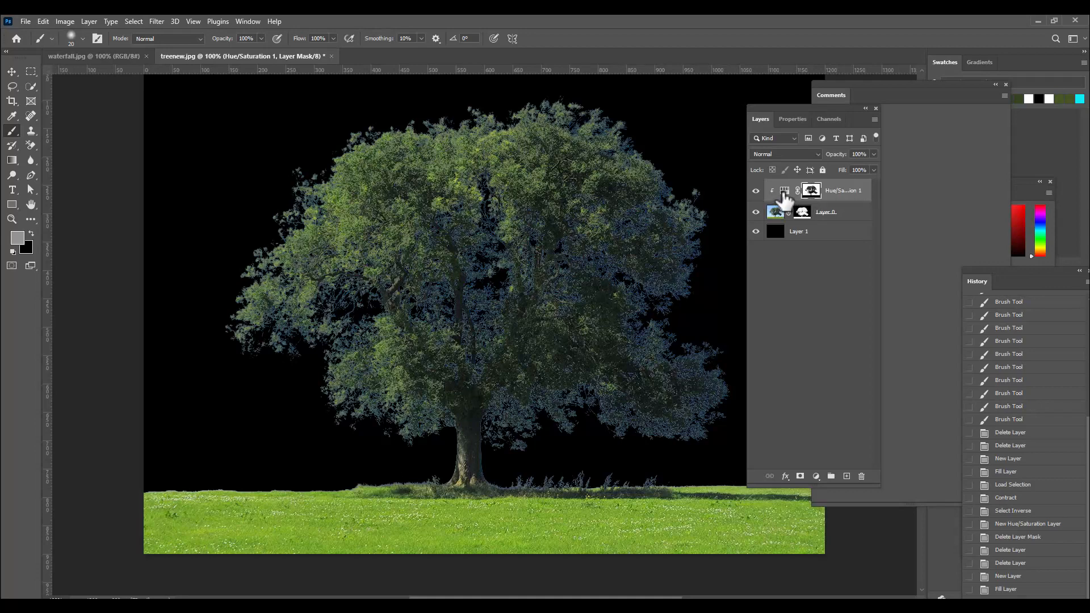
Step: Shift the hue of the Blues range in the Hue/Saturation 1 adjustment to -105
click(783, 192)
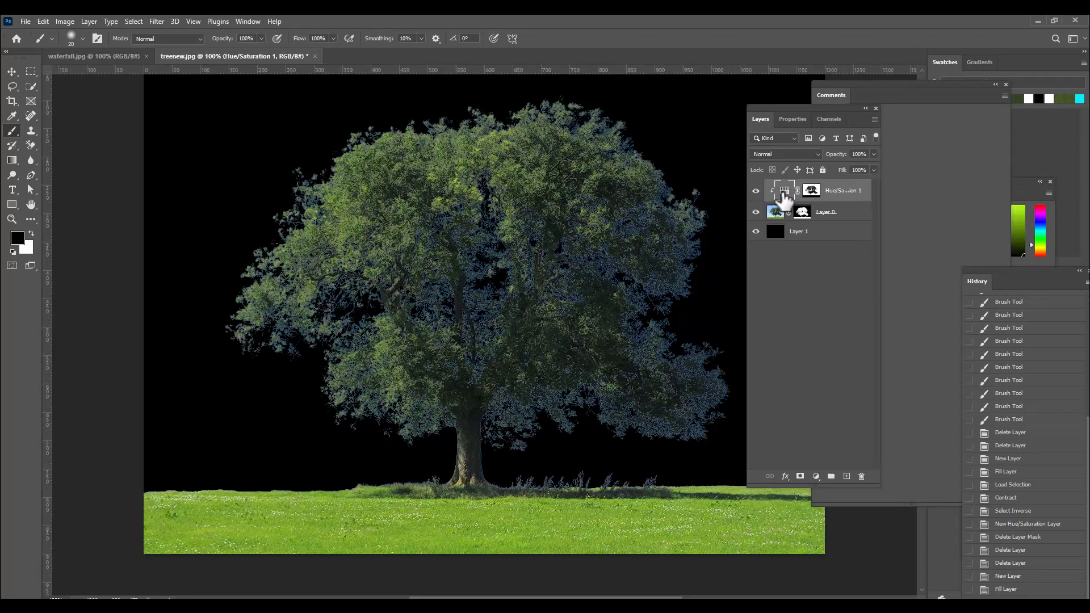
click(795, 121)
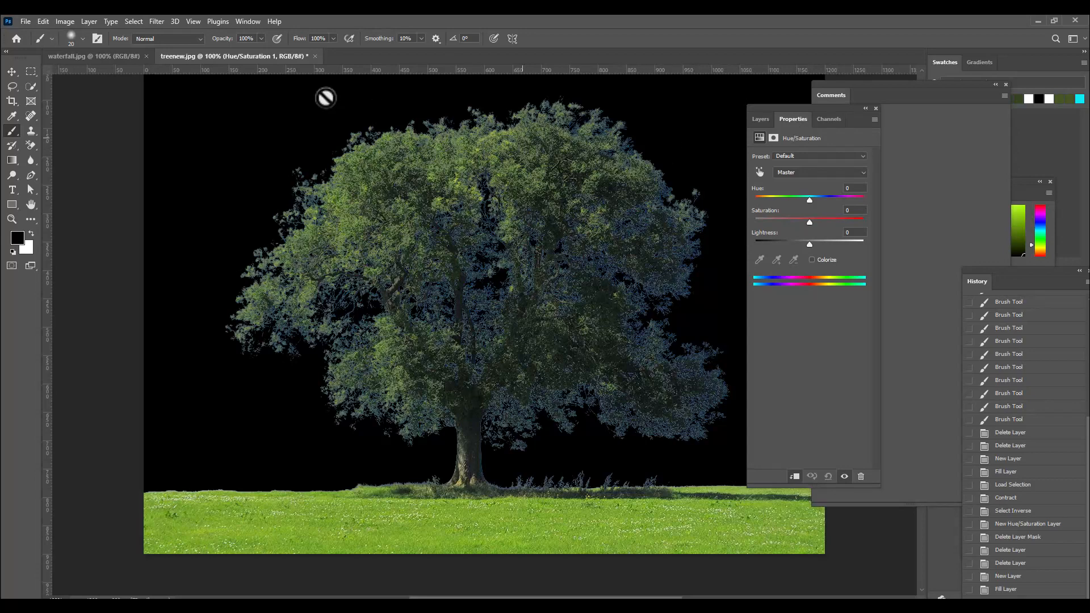
click(241, 18)
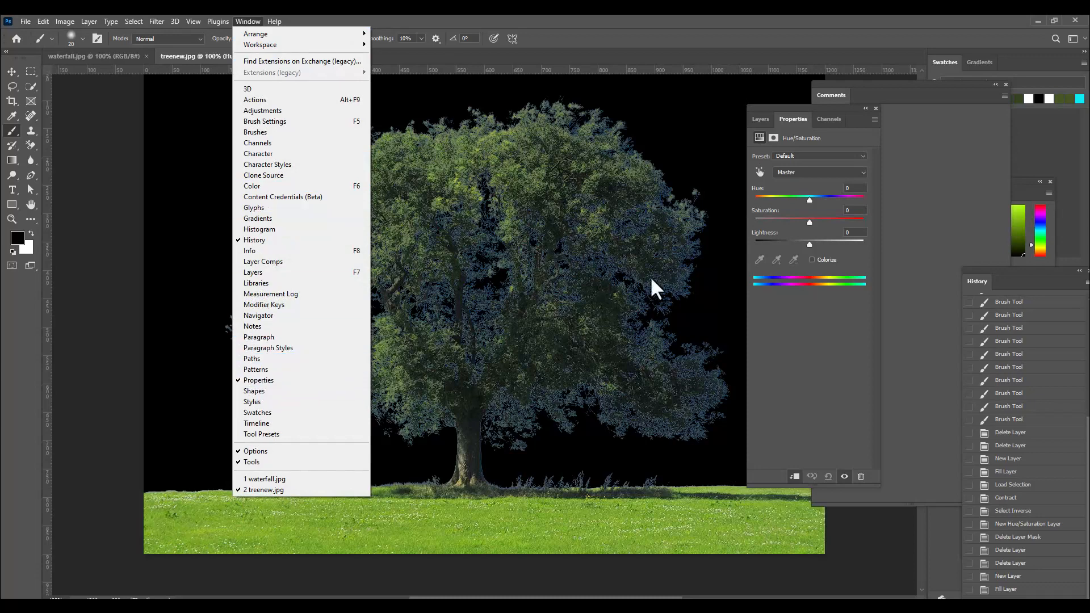
click(792, 113)
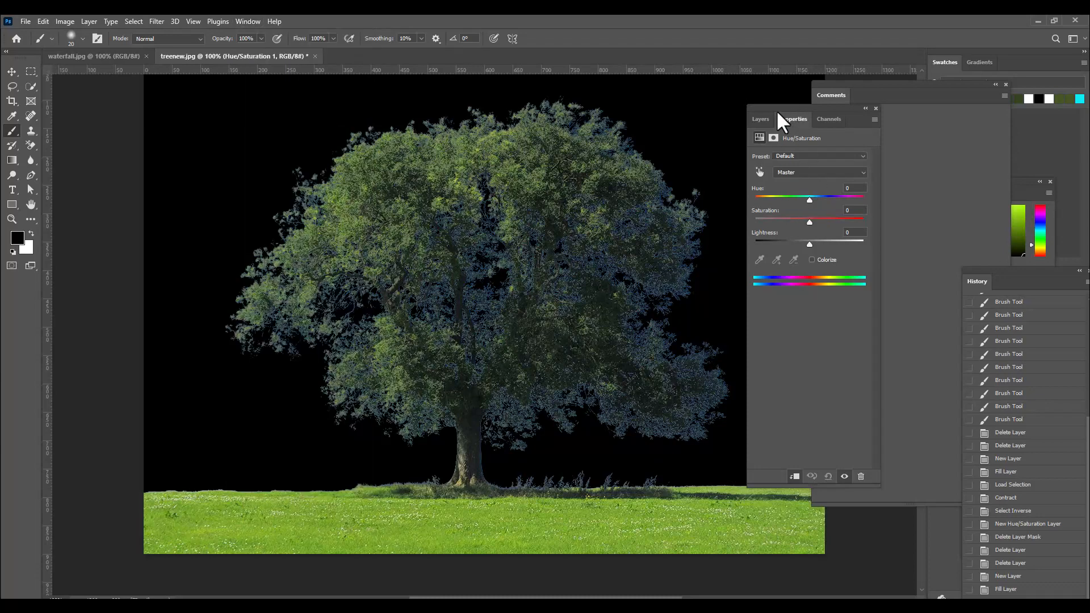
drag(777, 112, 794, 108)
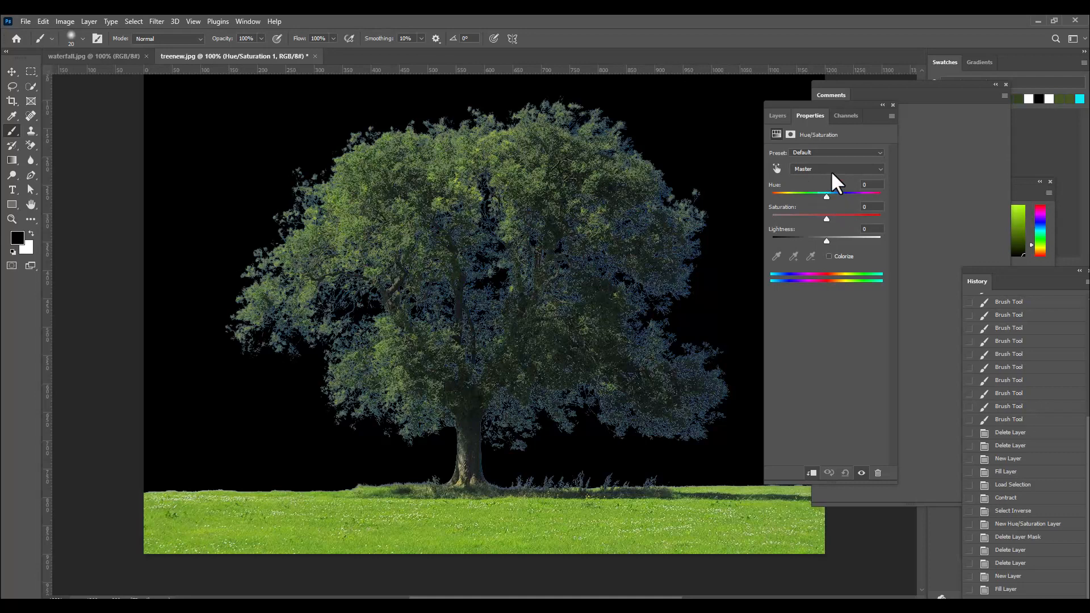
drag(785, 101, 787, 138)
click(799, 175)
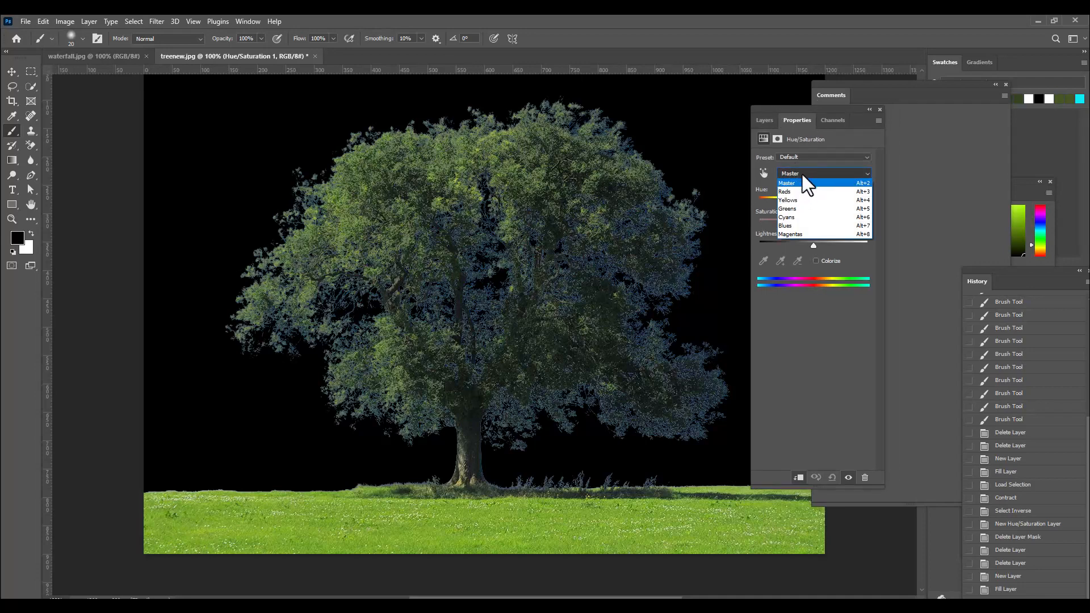
click(793, 226)
drag(812, 199, 769, 207)
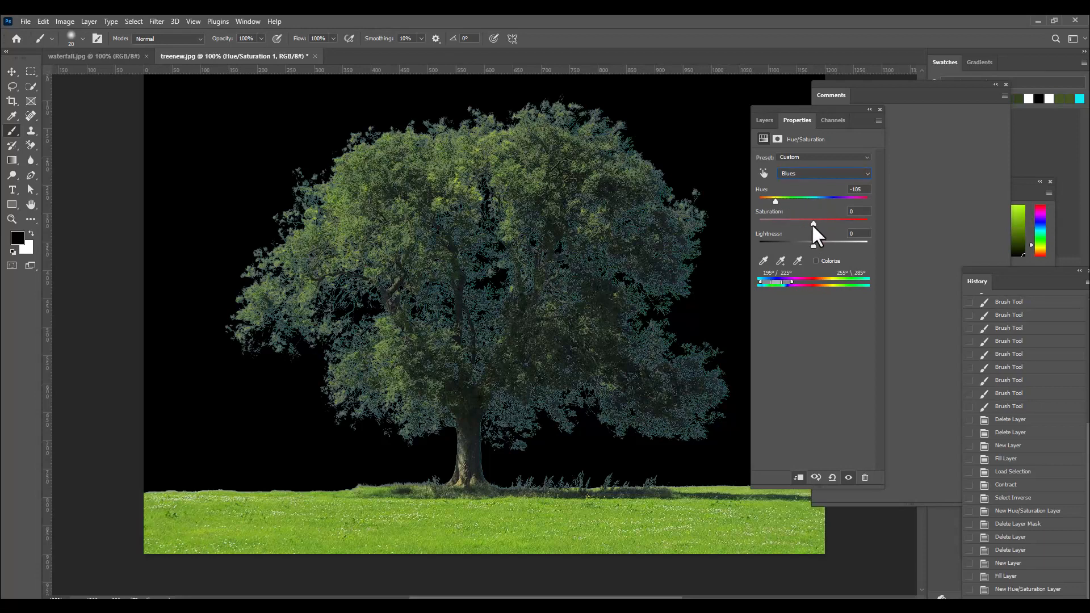
Step: Fine-tune the Blues range by slightly raising saturation, slightly lowering lightness and moving the hue a little back towards zero
drag(812, 223, 816, 223)
mouse_move(781, 202)
mouse_down()
mouse_move(792, 201)
mouse_move(781, 203)
mouse_up()
drag(778, 200, 781, 200)
mouse_move(812, 244)
mouse_down()
mouse_move(797, 246)
mouse_move(829, 247)
mouse_move(757, 248)
mouse_move(849, 247)
mouse_move(764, 244)
mouse_move(805, 245)
mouse_up()
mouse_move(782, 202)
mouse_down()
mouse_move(799, 198)
mouse_move(785, 201)
mouse_up()
Step: Set the Master range of the Hue/Saturation 1 adjustment to hue -43 and saturation +17
click(798, 173)
click(795, 183)
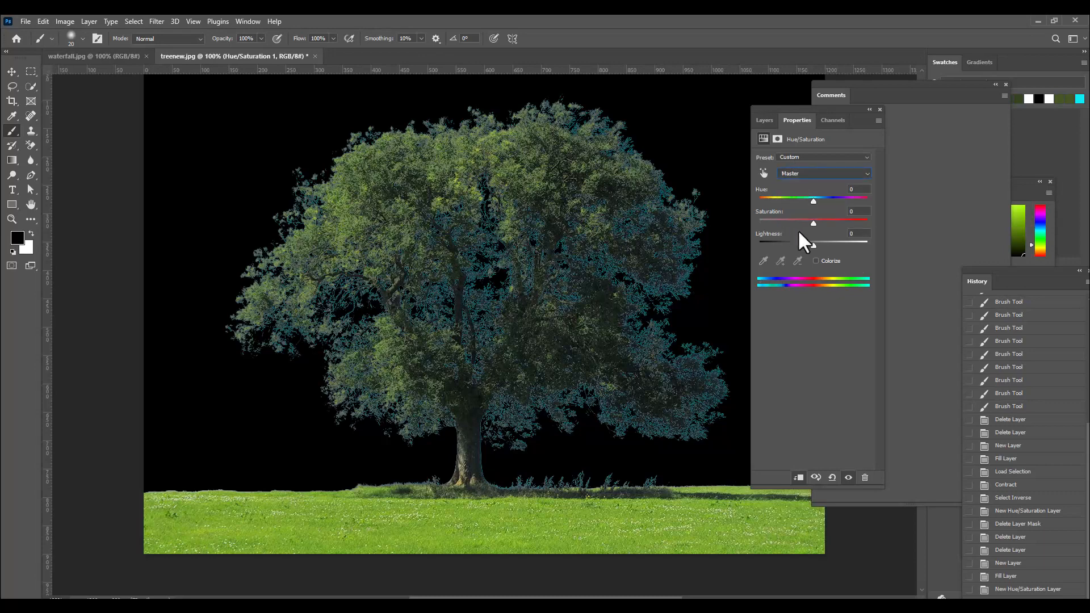
drag(812, 200, 793, 203)
drag(814, 222, 822, 222)
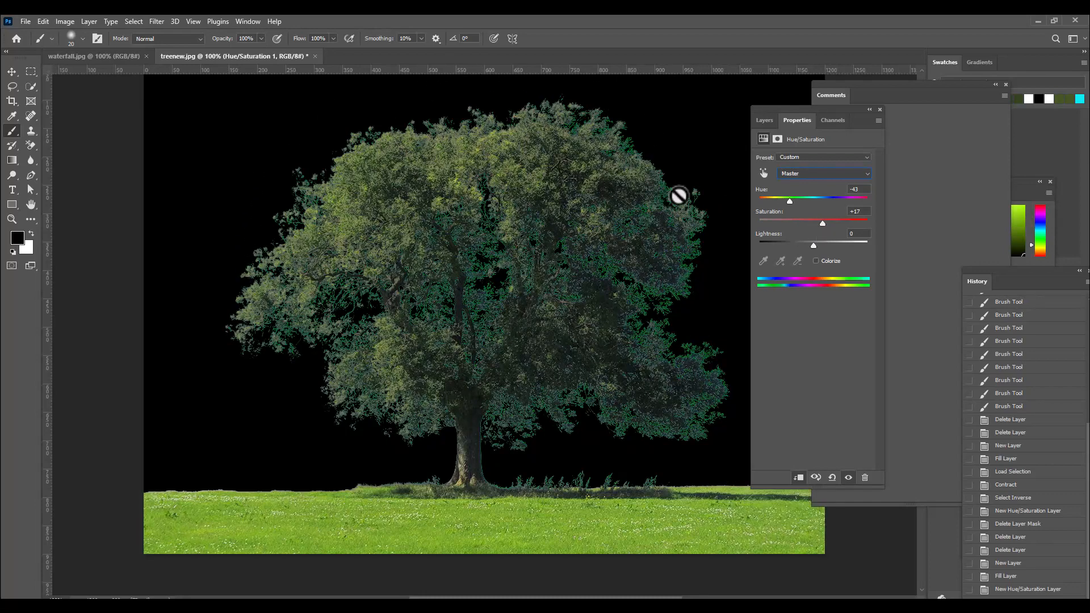
Step: Add a Color Balance adjustment layer above Hue/Saturation 1 and clip it to the tree layer
click(762, 120)
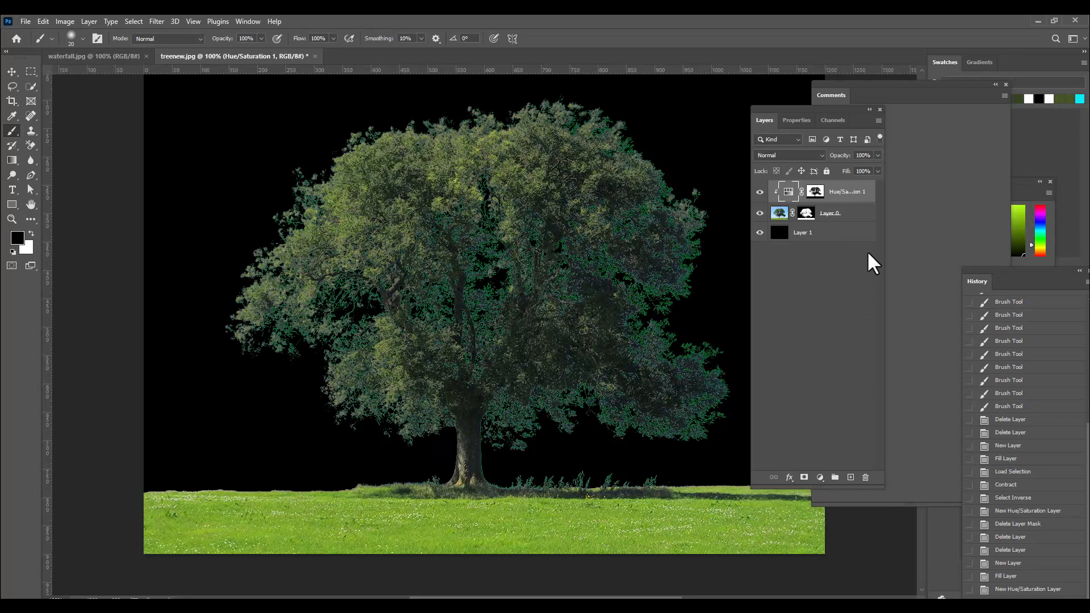
click(820, 478)
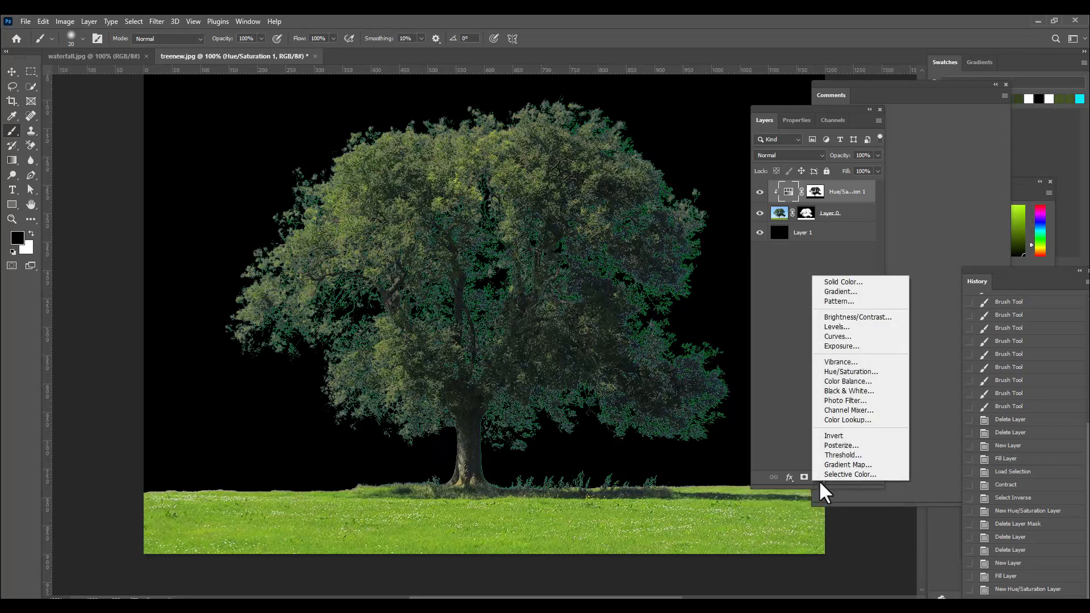
click(853, 381)
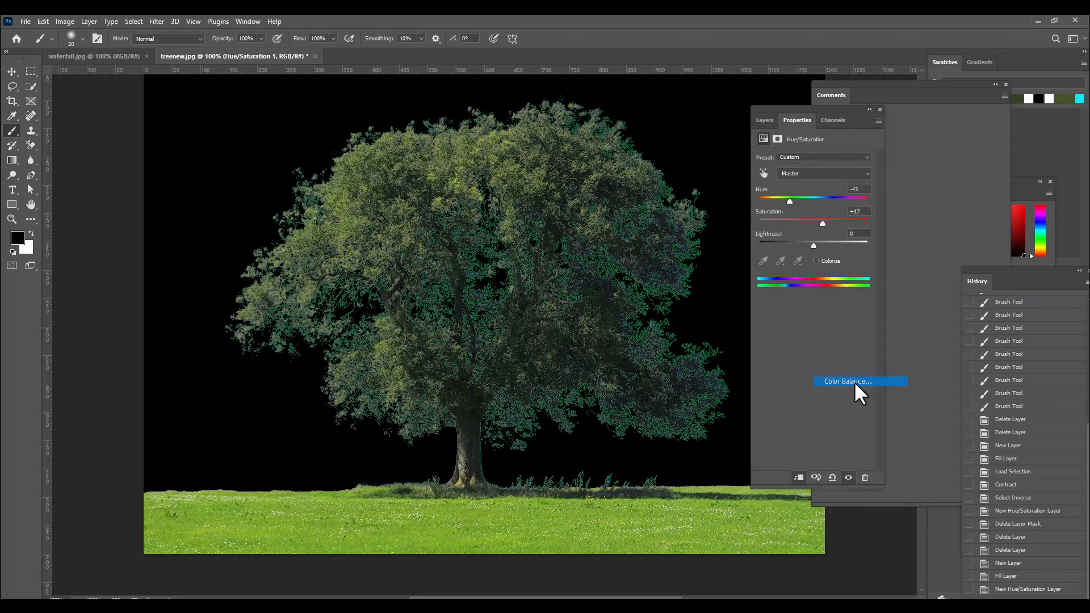
click(763, 124)
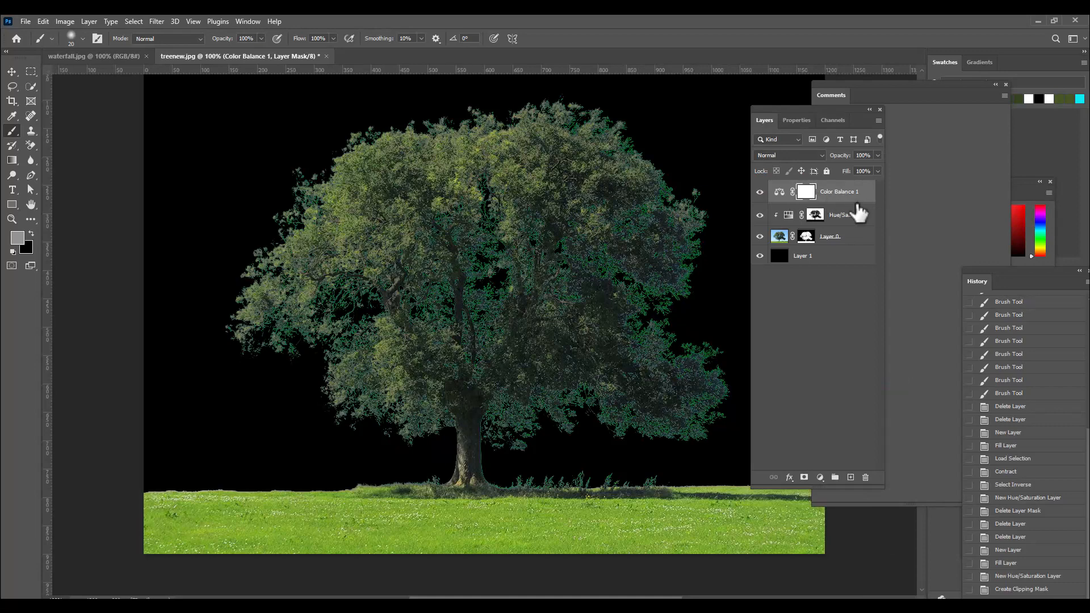
alt+click(861, 200)
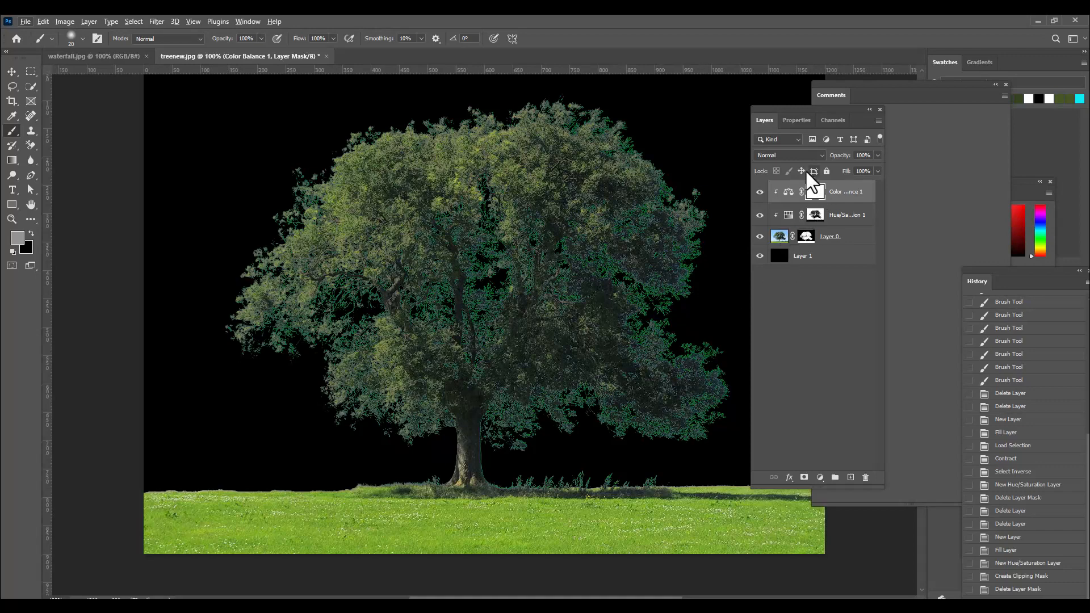
Step: Copy the Hue/Saturation 1 layer mask onto the Color Balance 1 layer, replacing its existing mask
drag(772, 109, 761, 114)
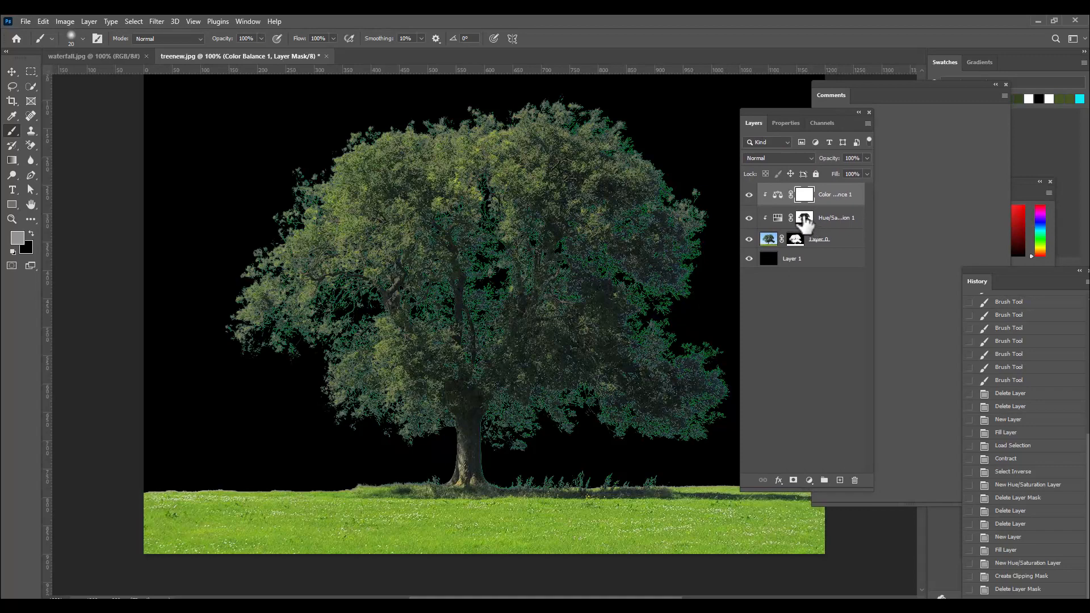
click(806, 218)
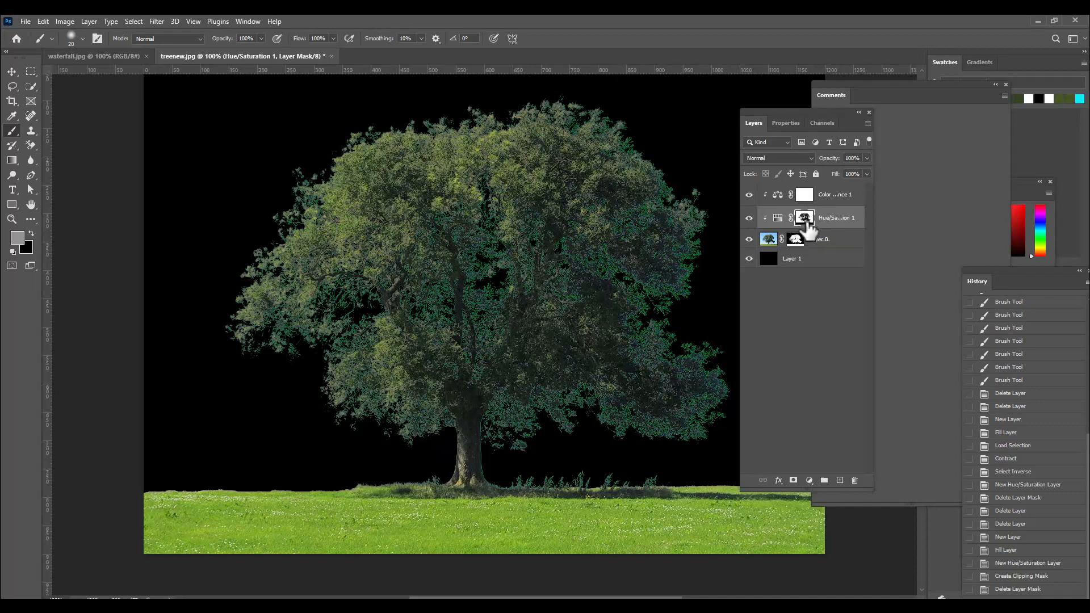
drag(806, 222, 808, 203)
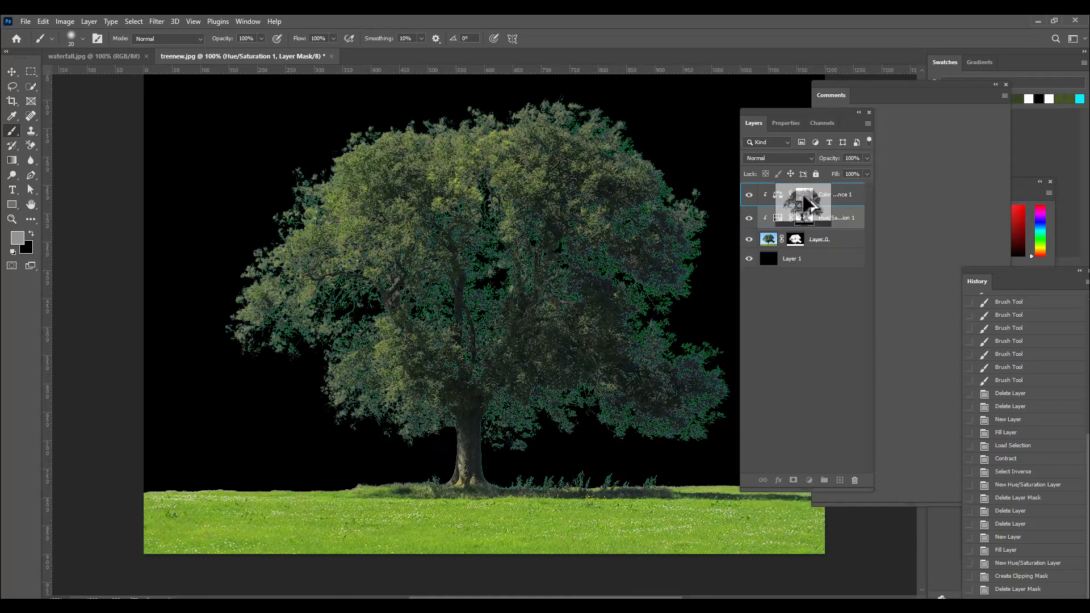
drag(805, 197, 805, 198)
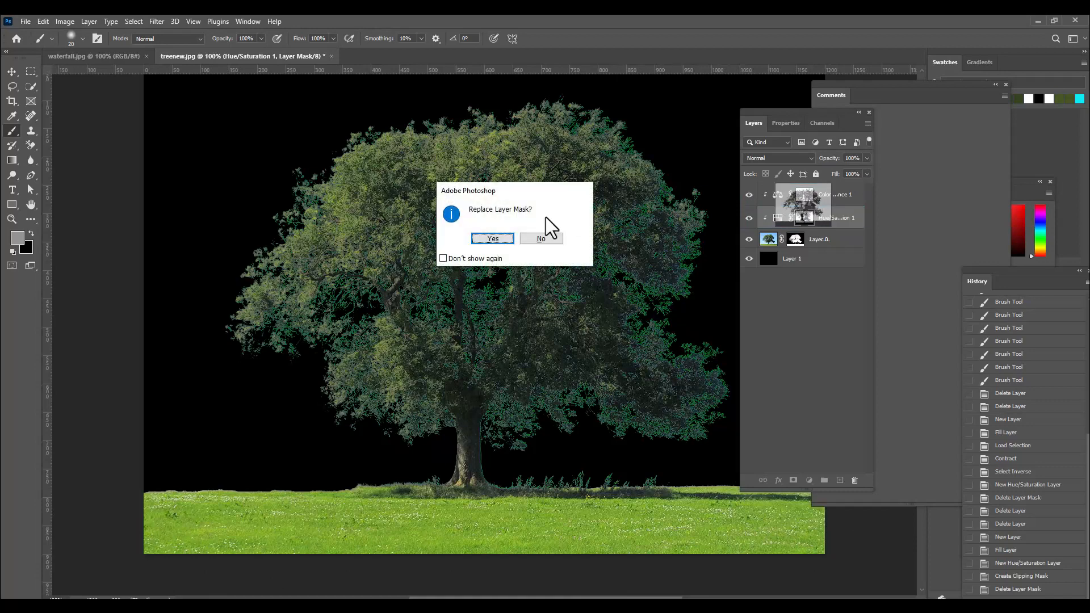
drag(499, 190, 685, 154)
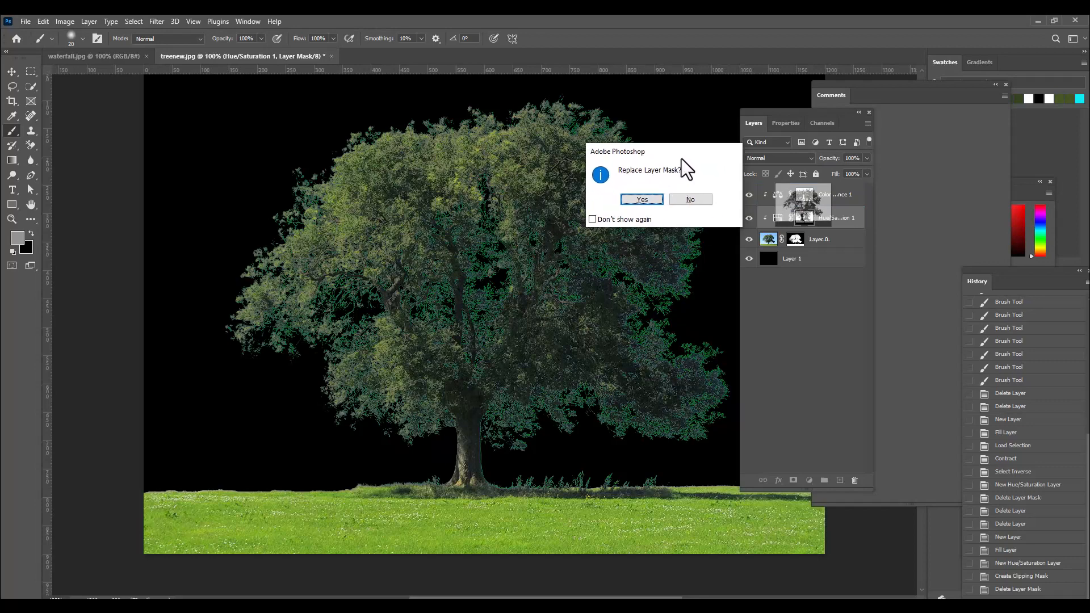
click(640, 199)
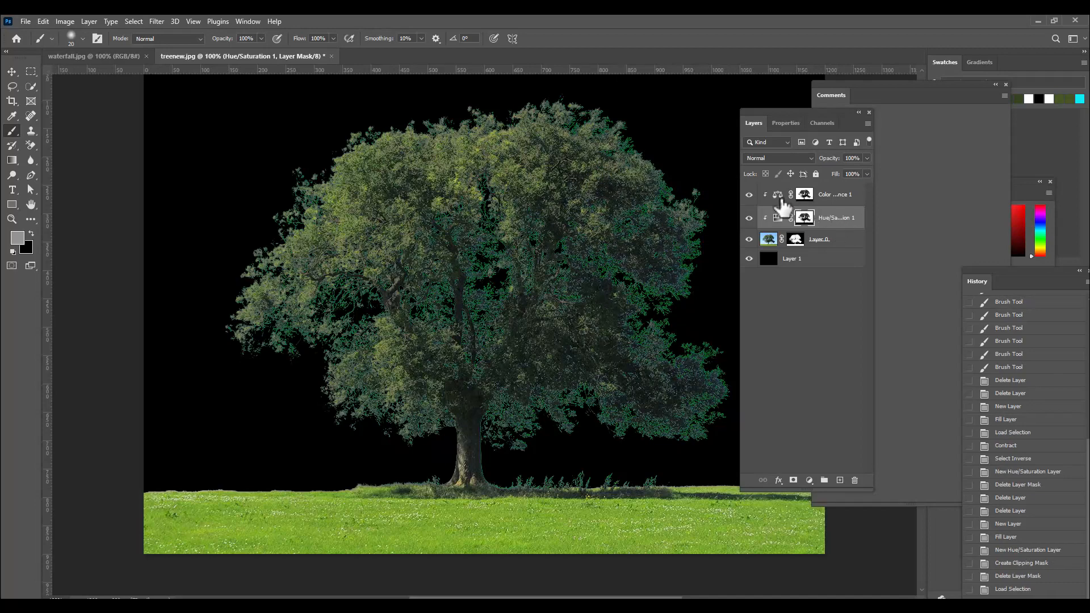
Step: Set the Midtones of the Color Balance 1 adjustment to Magenta/Green +16 and Yellow/Blue -14
click(804, 196)
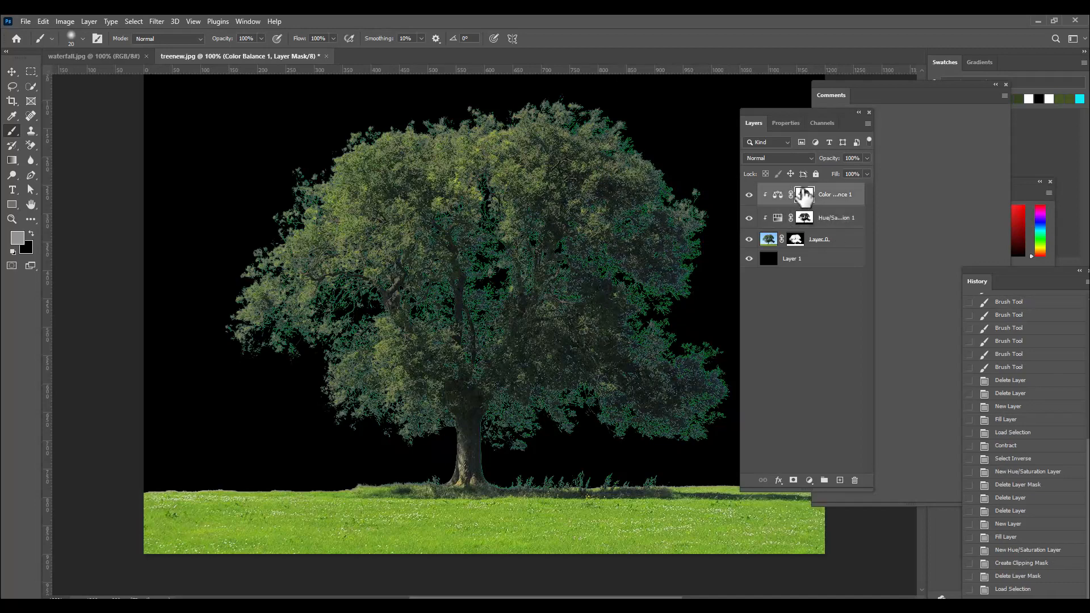
click(776, 197)
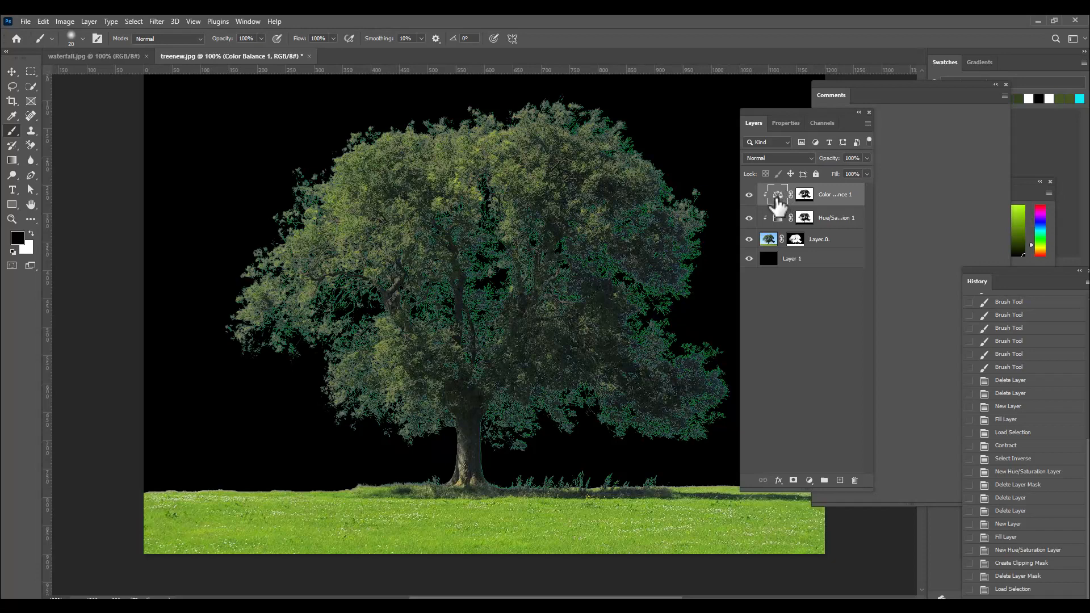
click(787, 126)
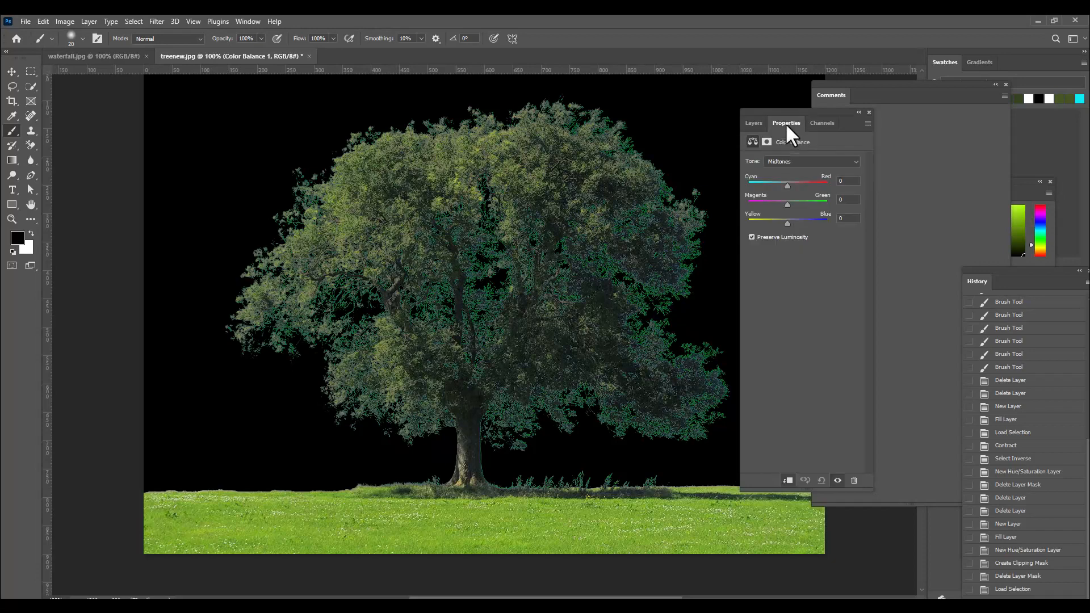
drag(786, 205, 812, 213)
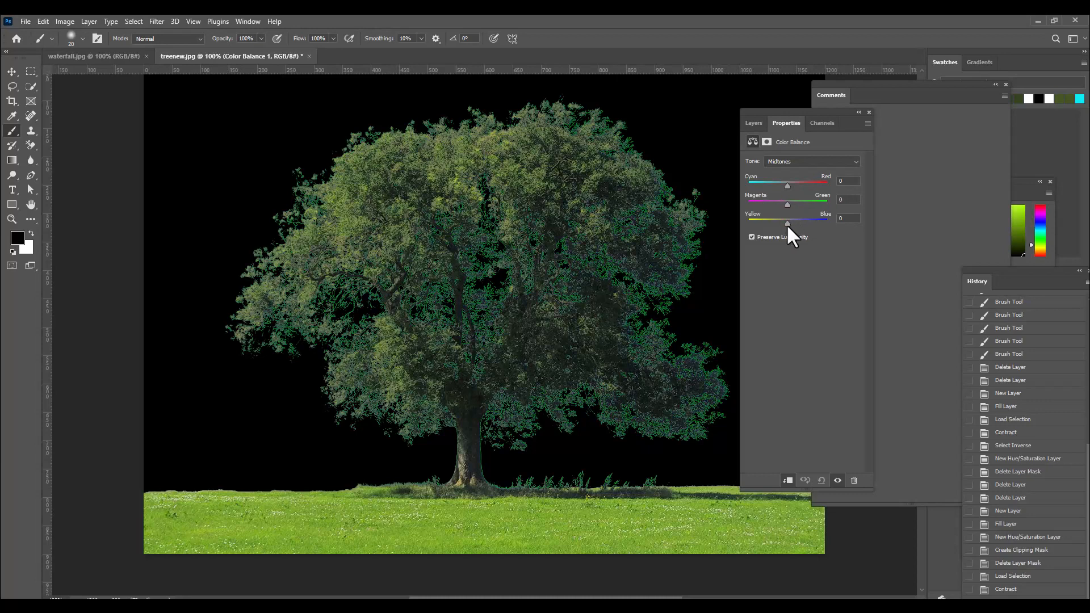
drag(779, 224, 802, 205)
Step: Adjust the Shadows of Color Balance 1 to Magenta/Green -55 and Yellow/Blue -25, and shift Cyan/Red towards cyan
click(778, 160)
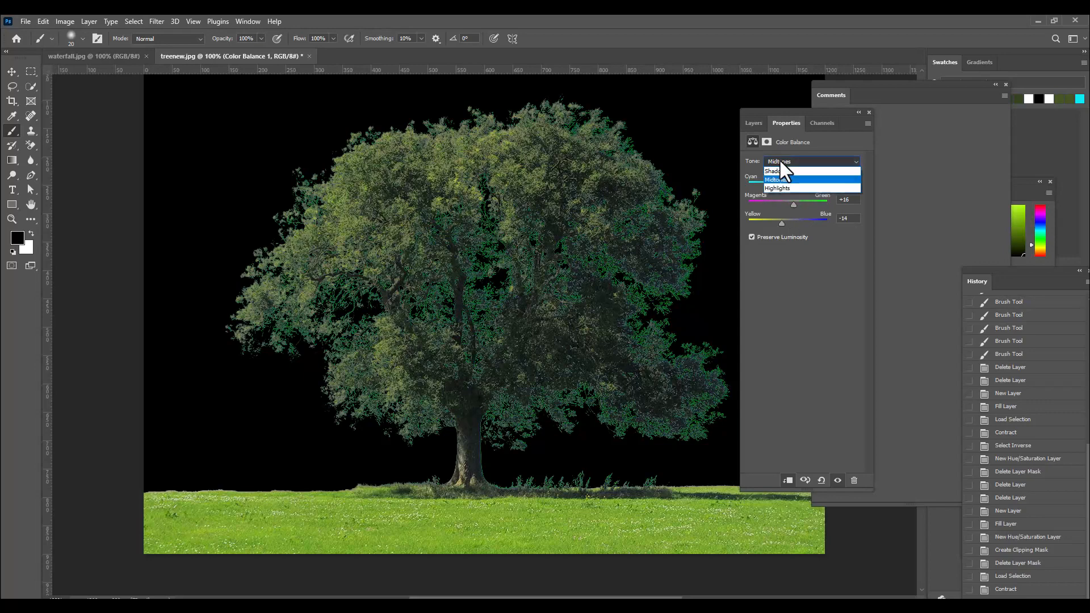
click(779, 169)
mouse_move(787, 204)
mouse_down()
mouse_move(801, 206)
mouse_move(783, 212)
mouse_up()
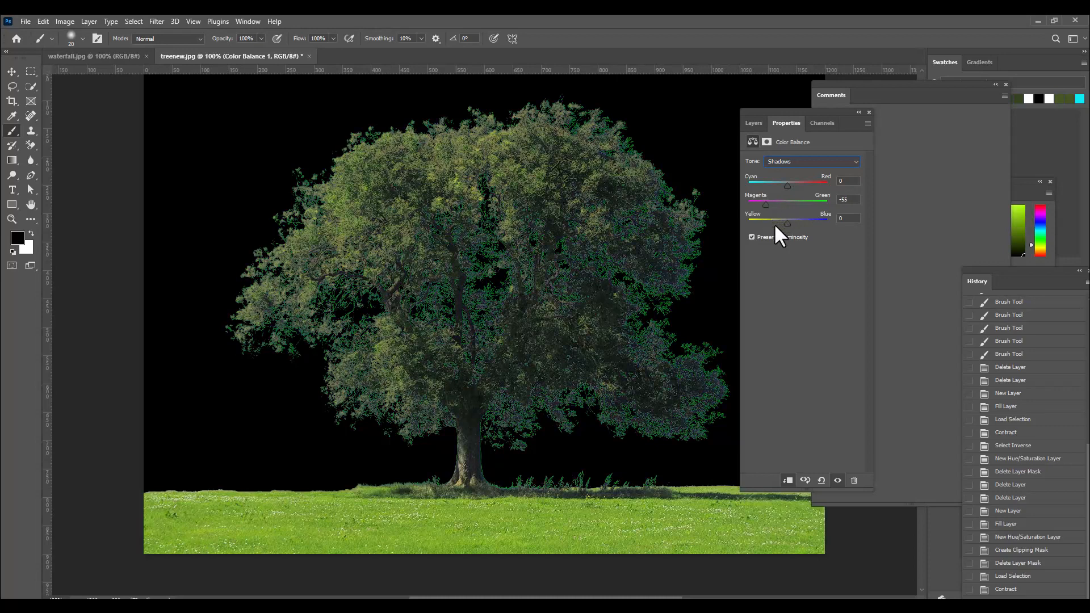
drag(785, 222, 782, 223)
drag(759, 233, 786, 238)
mouse_move(785, 185)
mouse_down()
mouse_move(774, 189)
mouse_move(798, 192)
mouse_move(776, 193)
mouse_up()
Step: Refine the Midtones of Color Balance 1 to Cyan/Red -22 and Magenta/Green +20
click(793, 161)
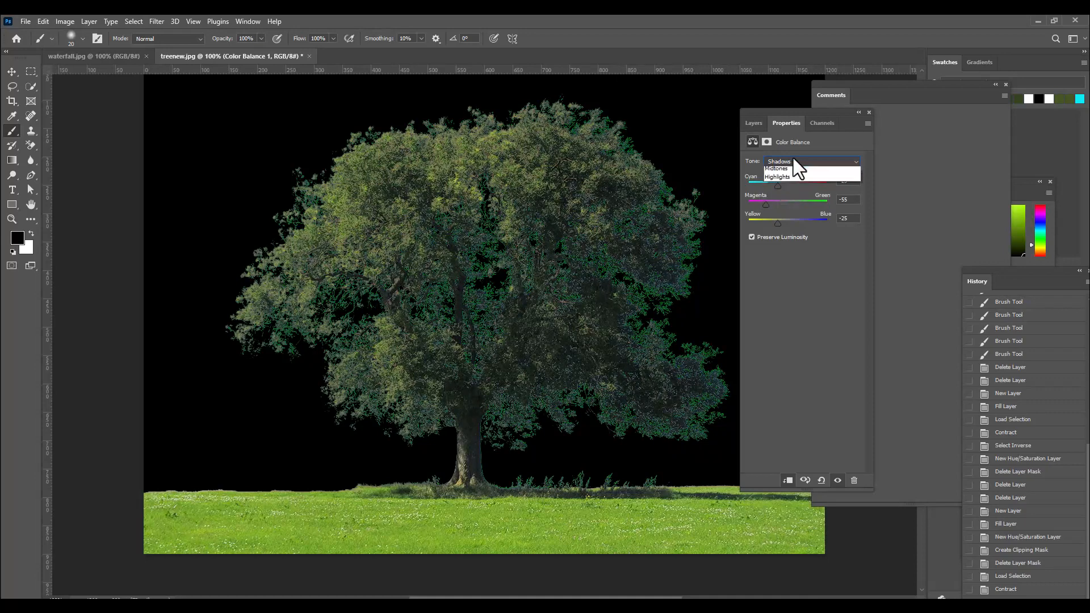
click(787, 182)
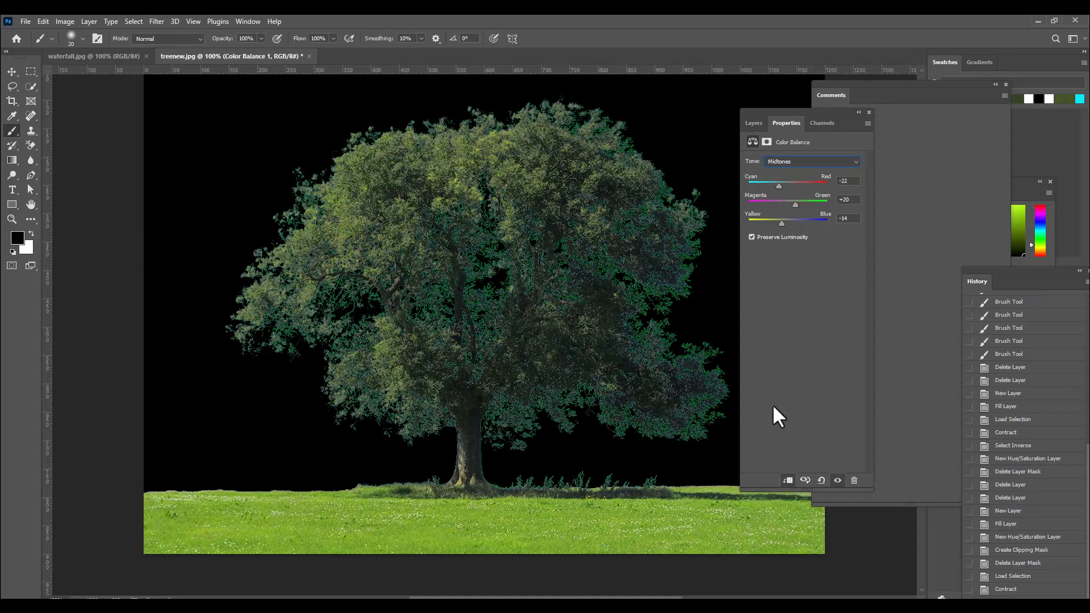
click(753, 124)
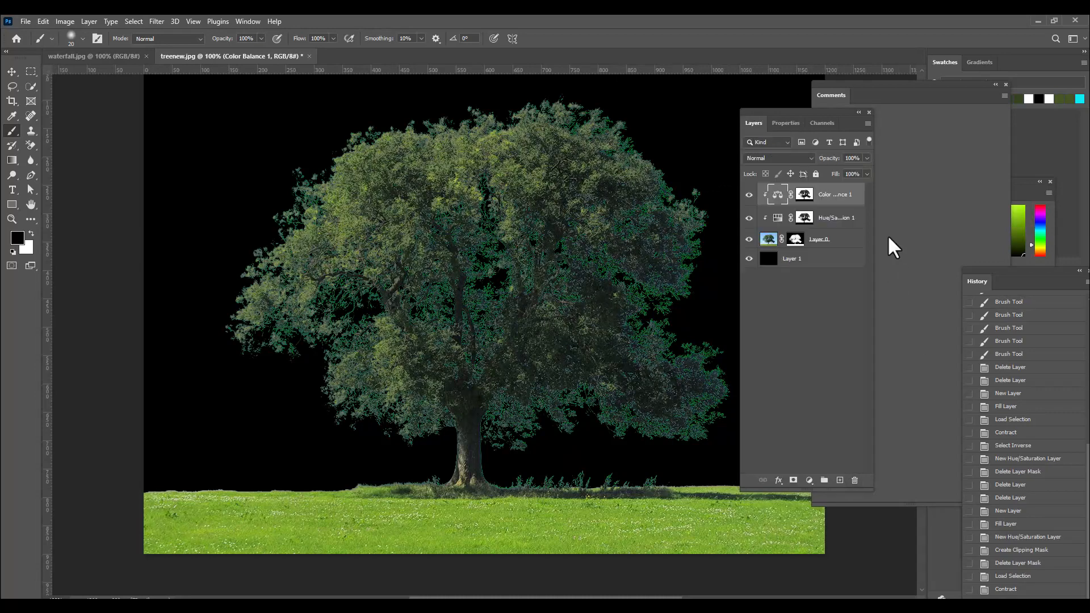
Step: Add a Levels adjustment layer above Color Balance 1 and clip it to the tree layer
click(809, 481)
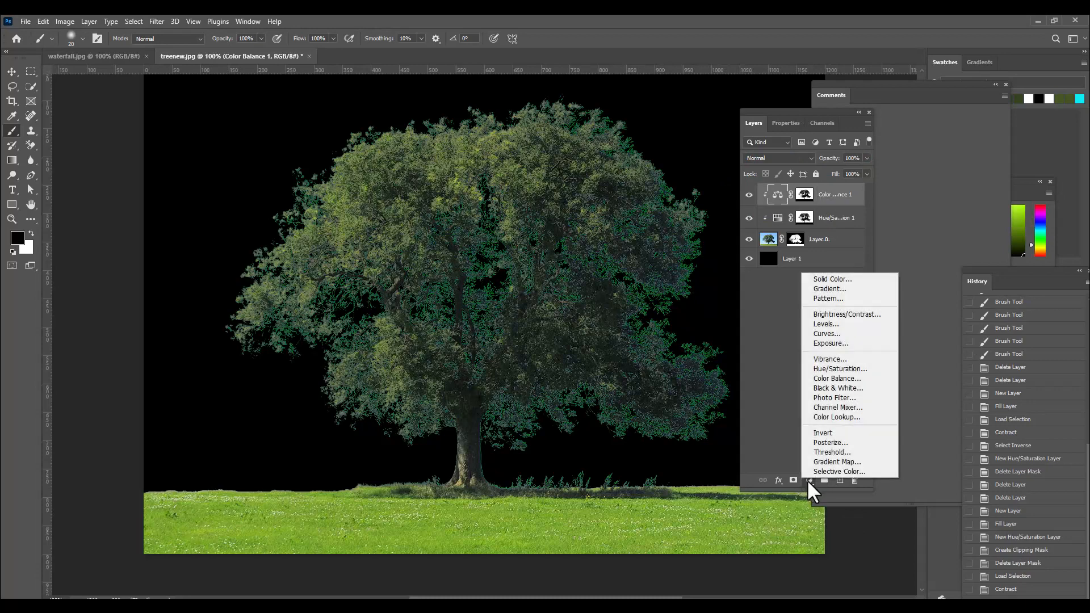
click(835, 327)
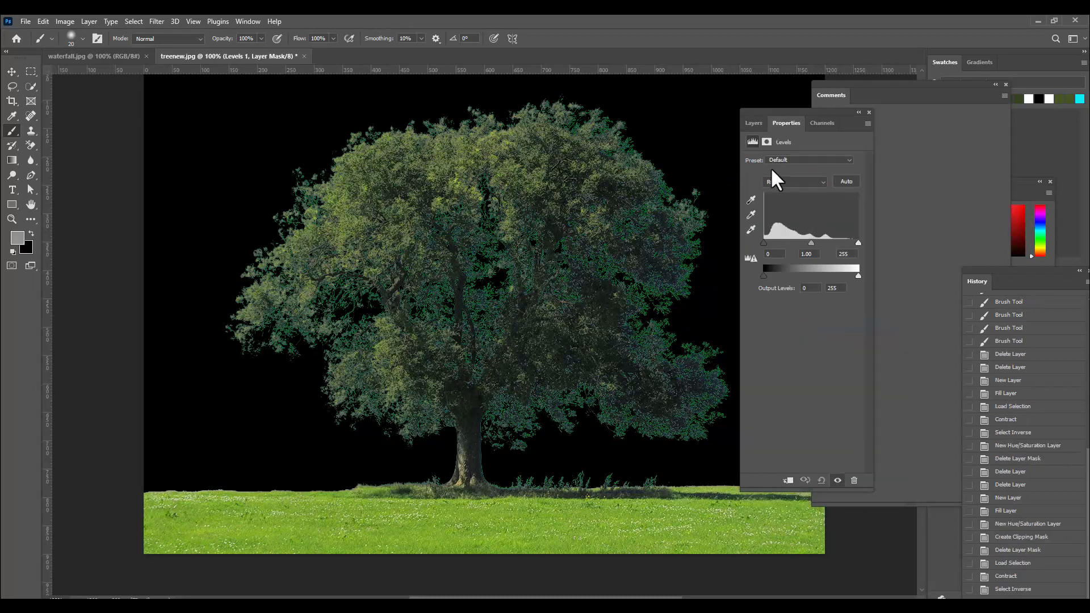
click(755, 125)
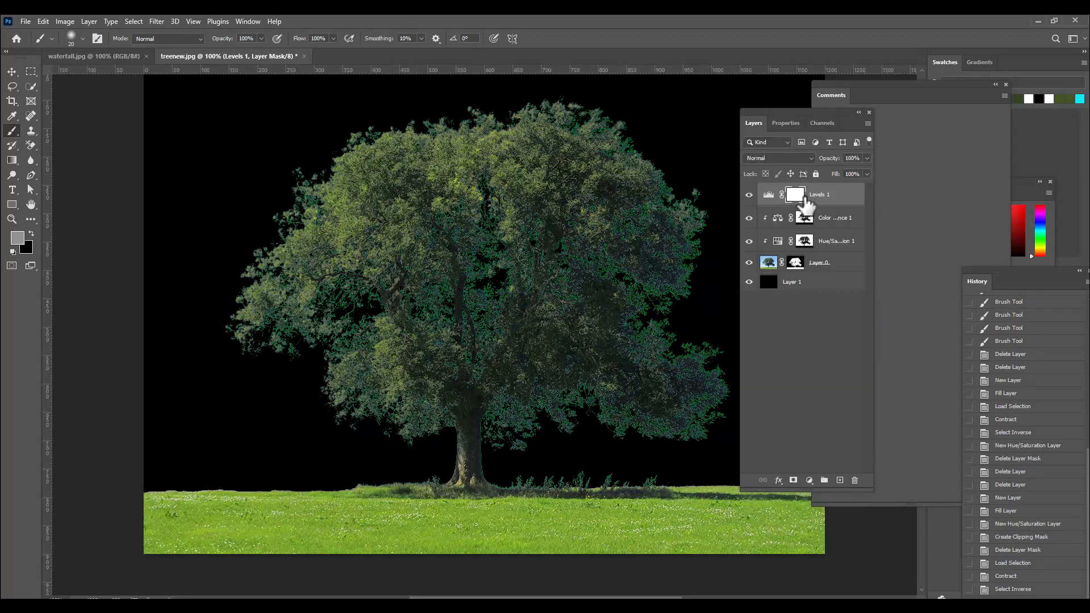
alt+click(839, 201)
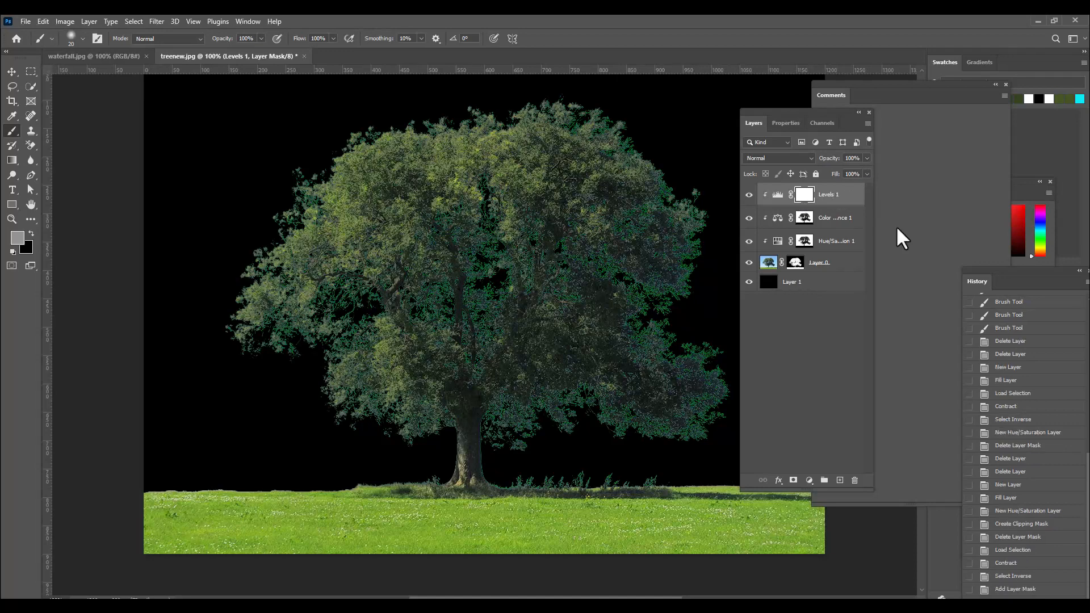
Step: Copy the Color Balance 1 layer mask onto the Levels 1 layer, replacing its existing mask
click(805, 219)
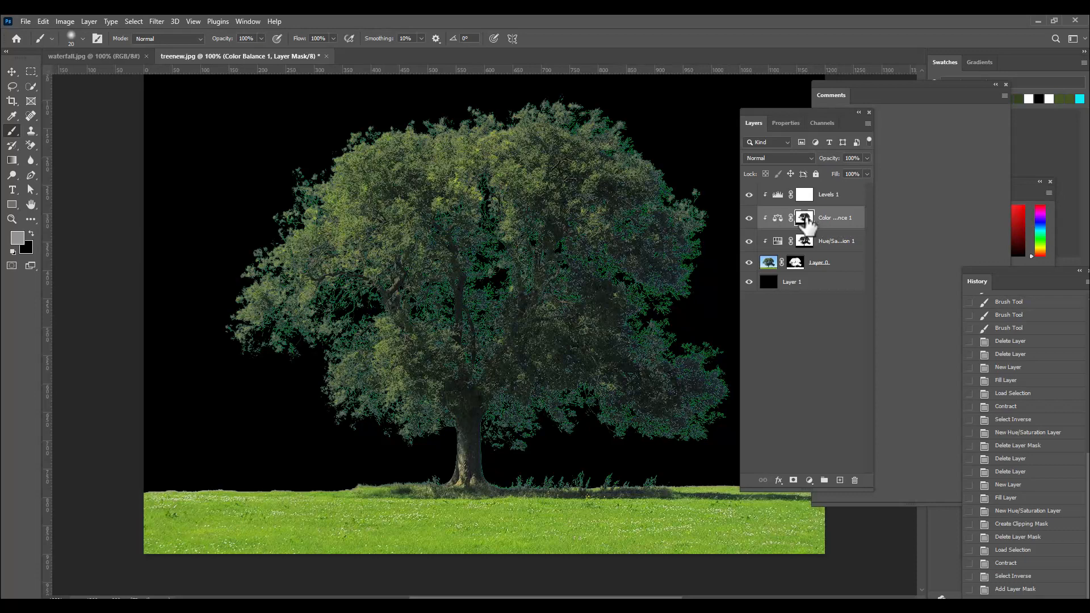
drag(806, 220, 805, 195)
drag(618, 151, 699, 154)
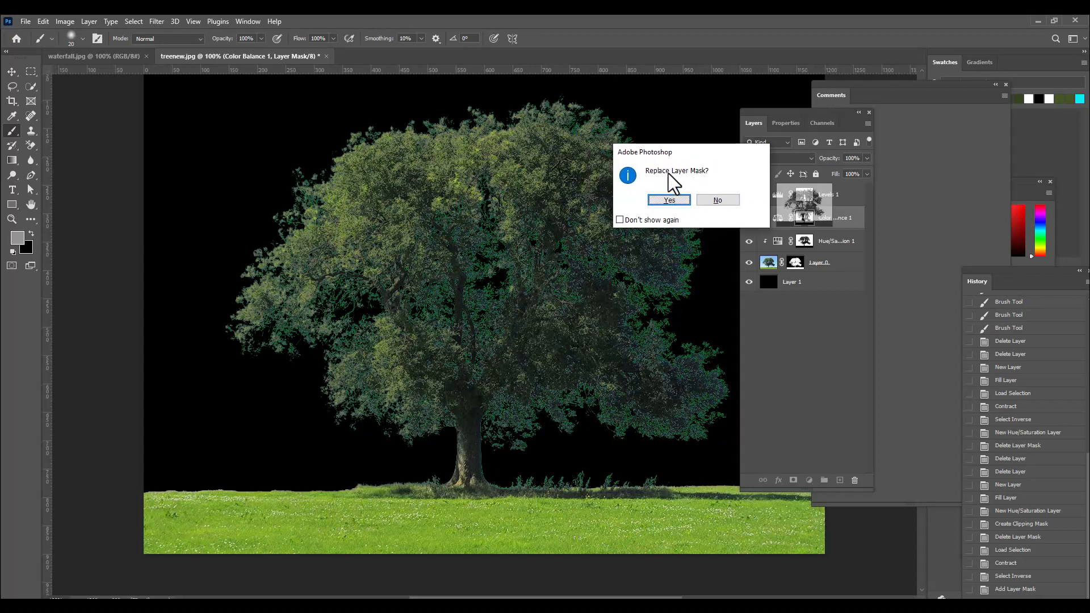
click(672, 201)
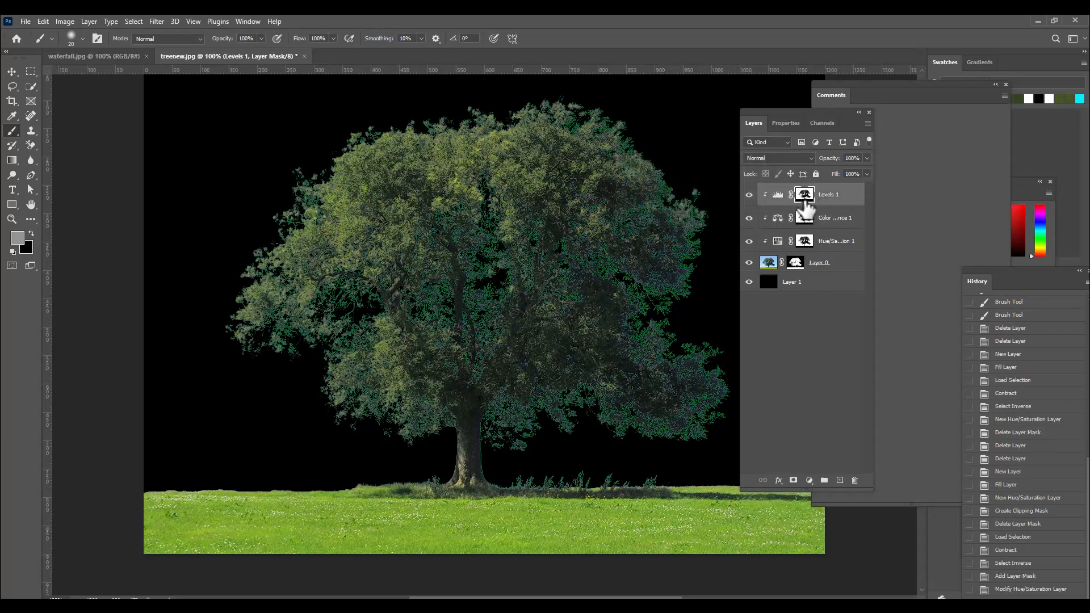
Step: Set the RGB input levels of the Levels 1 adjustment to 49, 0.88 and 229
click(777, 196)
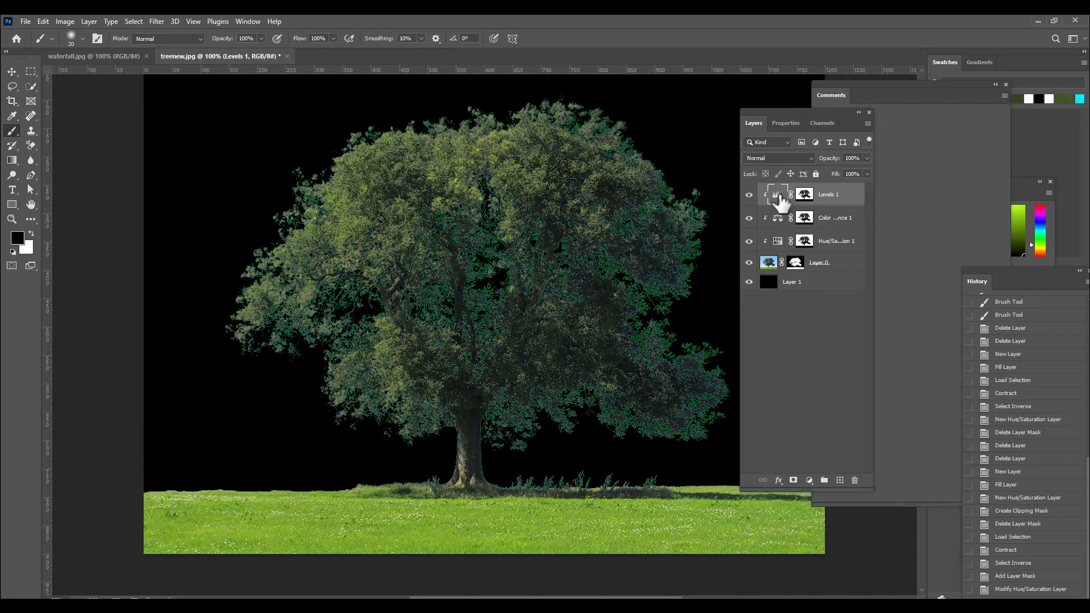
click(784, 123)
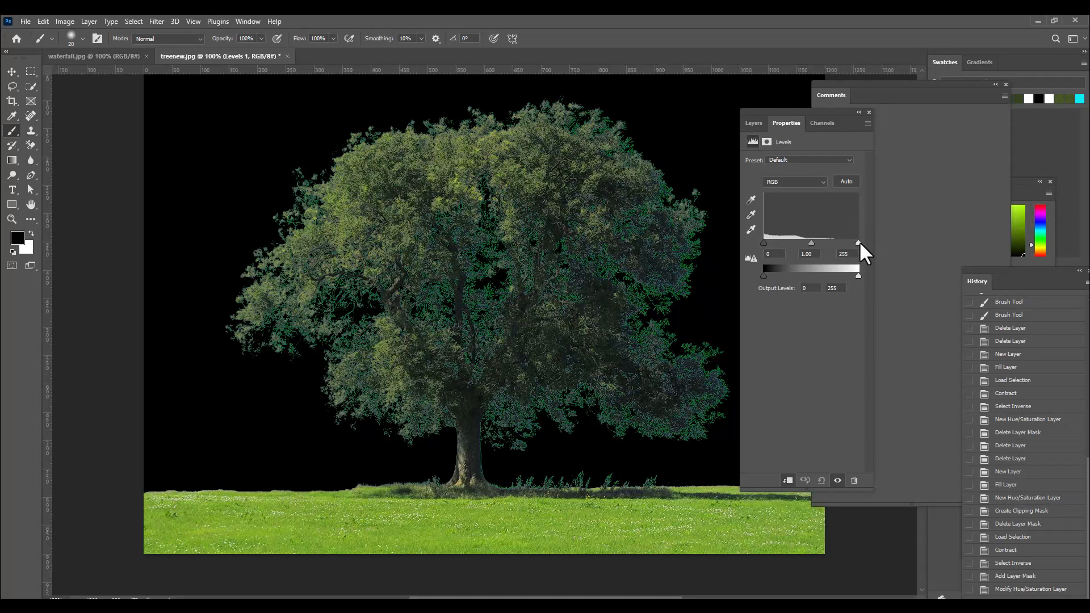
mouse_move(859, 241)
mouse_down()
mouse_move(846, 243)
mouse_move(858, 243)
mouse_up()
drag(765, 243, 783, 244)
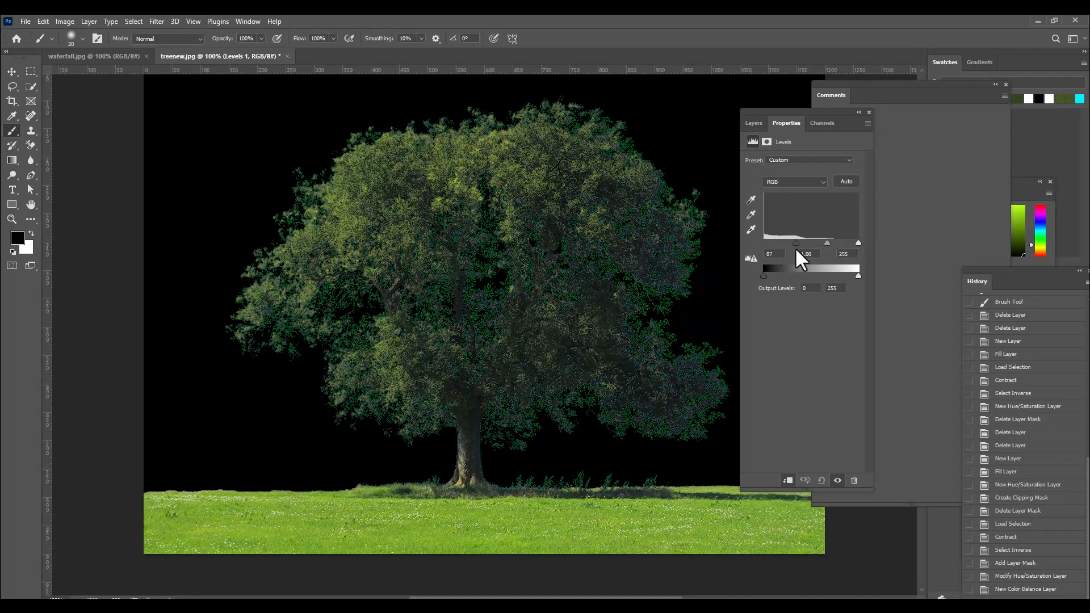
drag(826, 242, 811, 243)
drag(791, 241, 858, 276)
drag(823, 244, 809, 243)
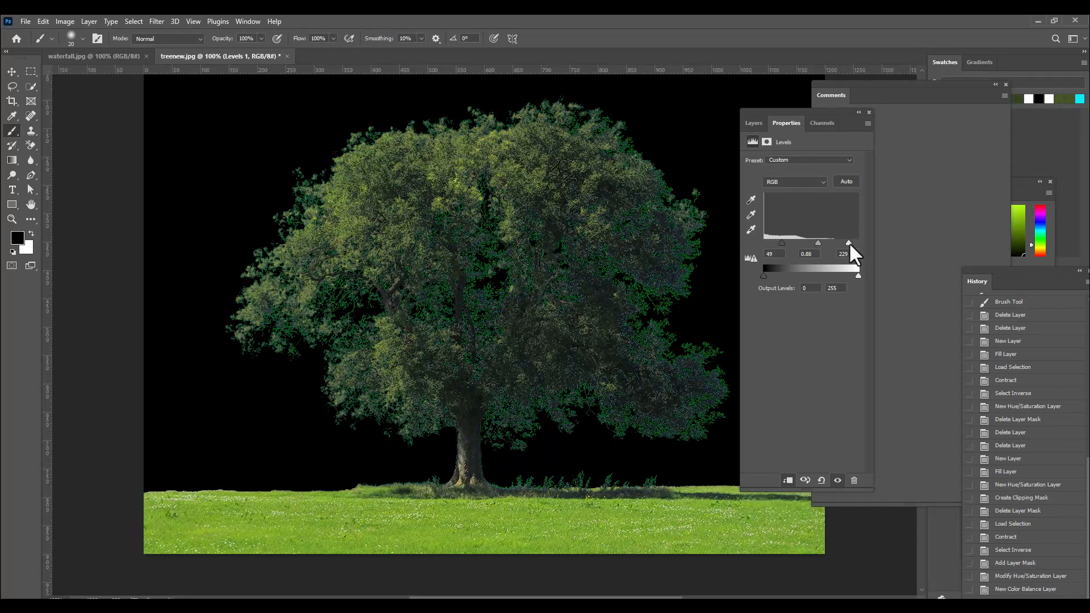
Step: Add a Channel Mixer adjustment layer above Levels 1 and clip it to the tree layer
click(755, 126)
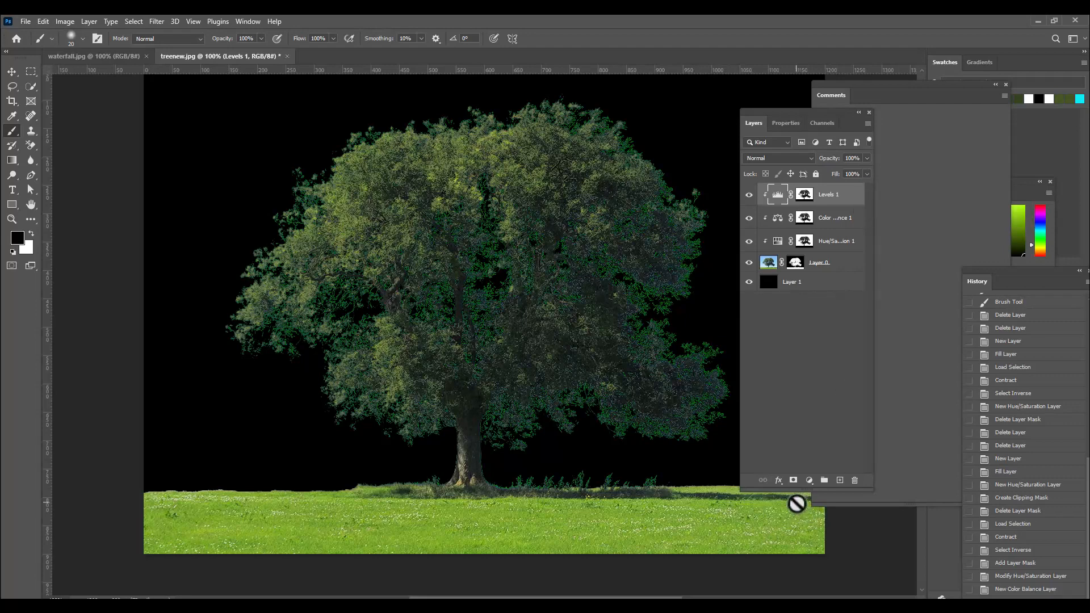
click(808, 480)
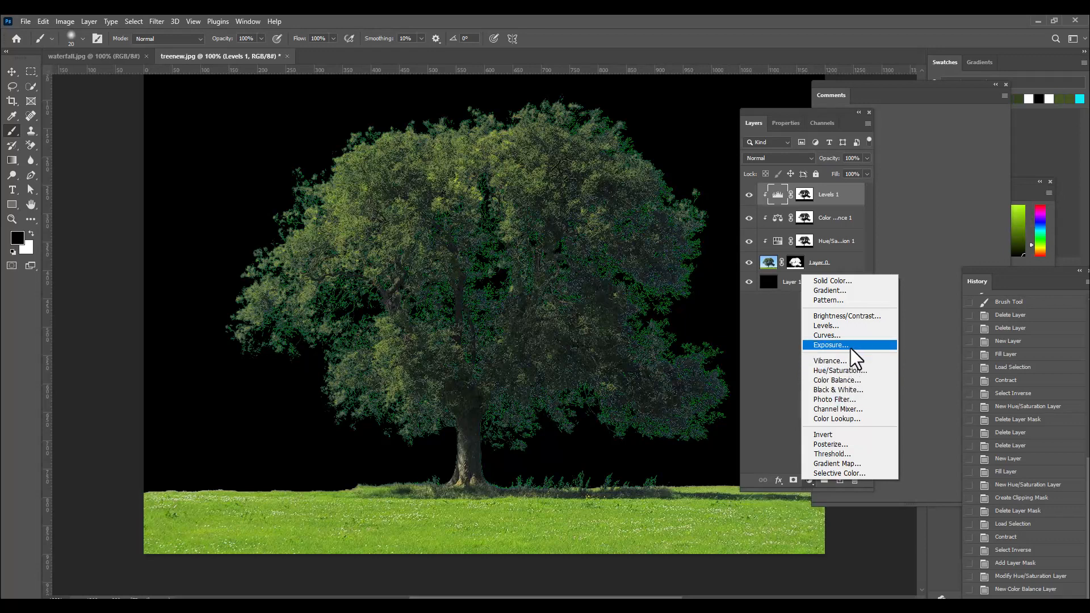
click(866, 409)
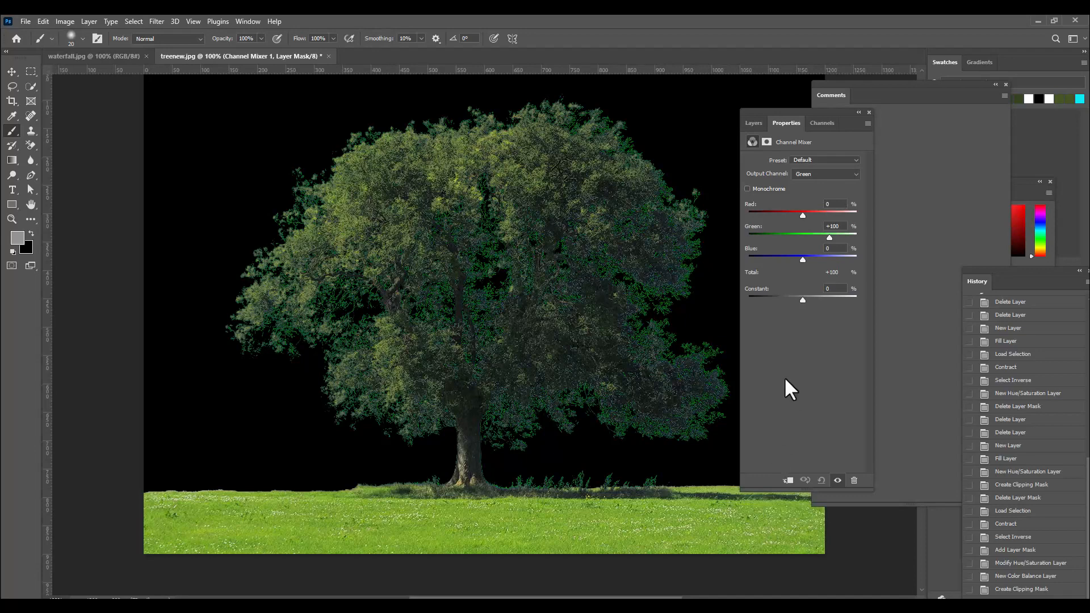
click(787, 481)
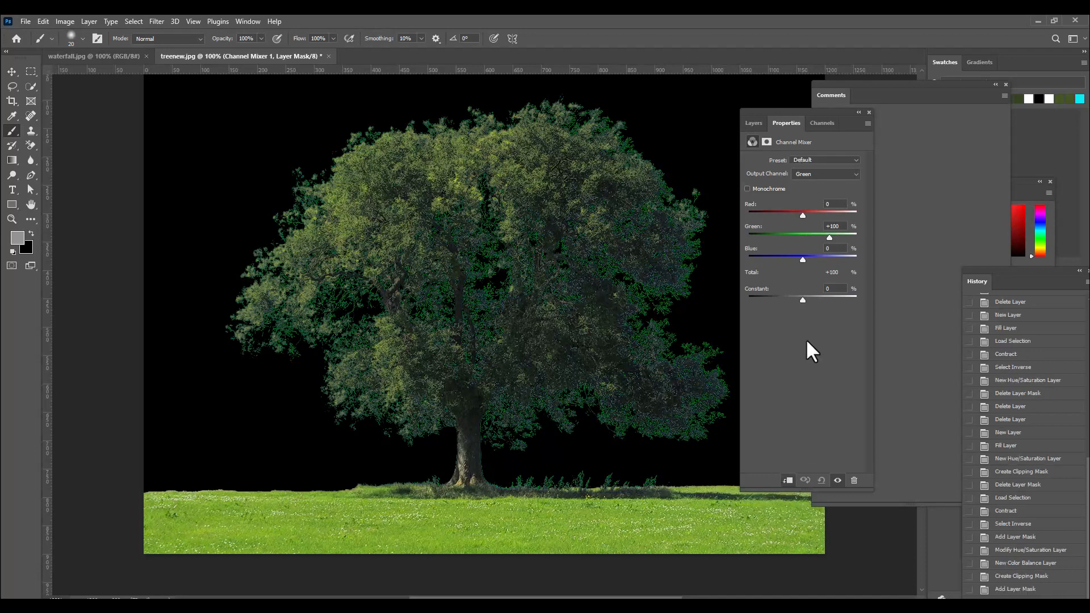
Step: Copy the Levels 1 layer mask onto the Channel Mixer 1 layer, replacing its existing mask
click(748, 123)
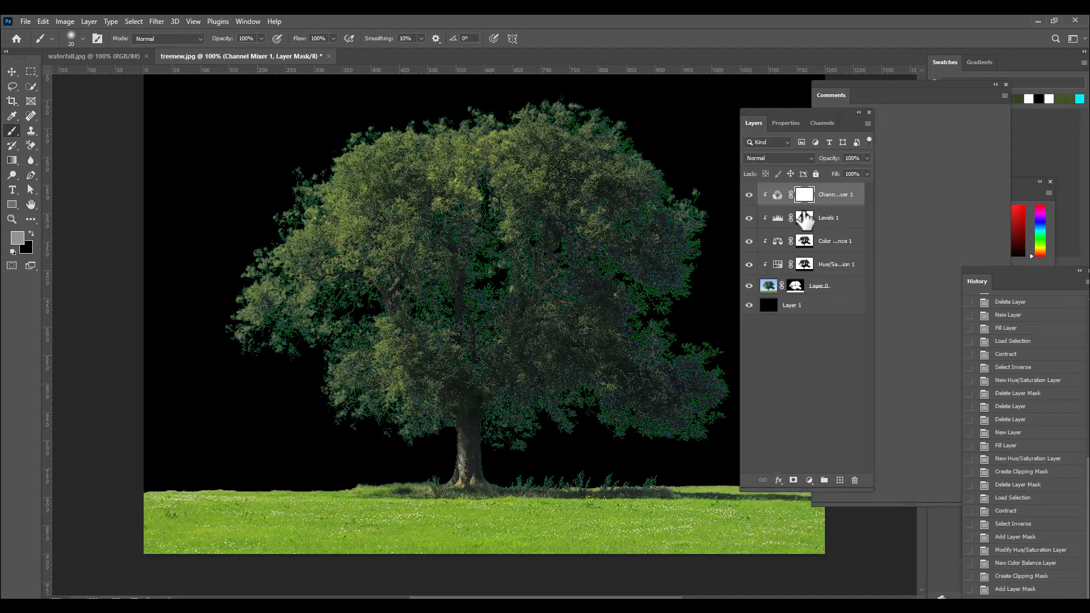
click(804, 220)
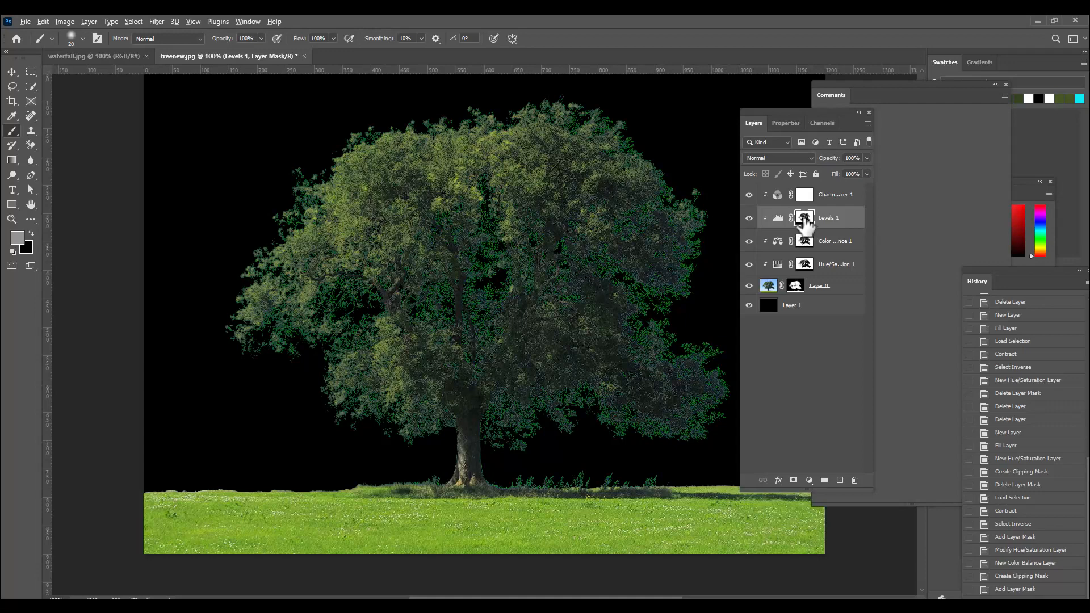
drag(804, 220, 803, 195)
click(675, 198)
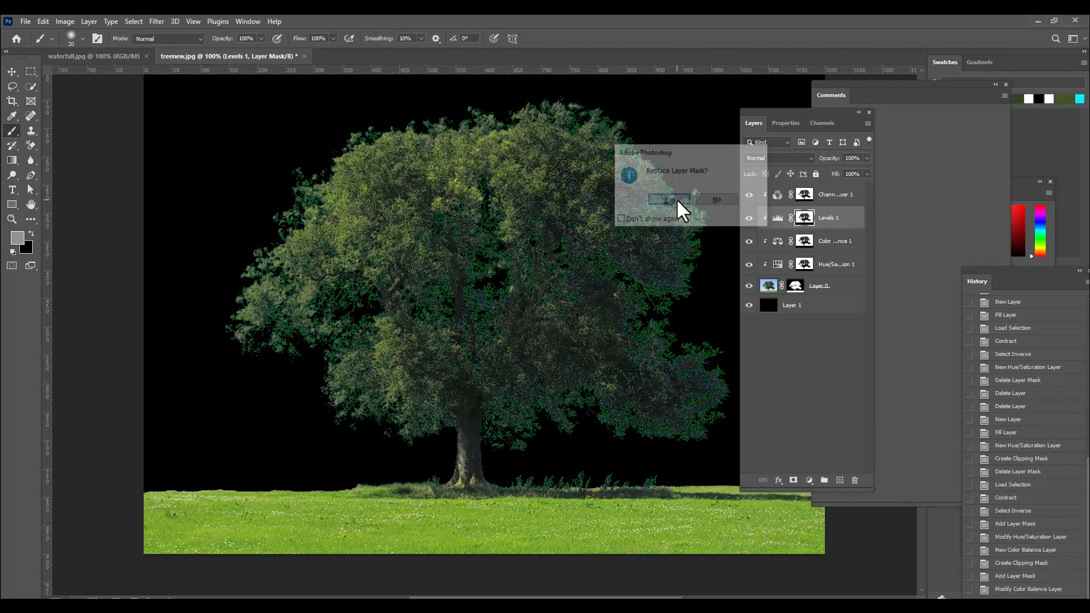
Step: For the Green output channel of Channel Mixer 1, set Green to +62% and Blue to +37%, and fine-tune the channel mix
click(806, 196)
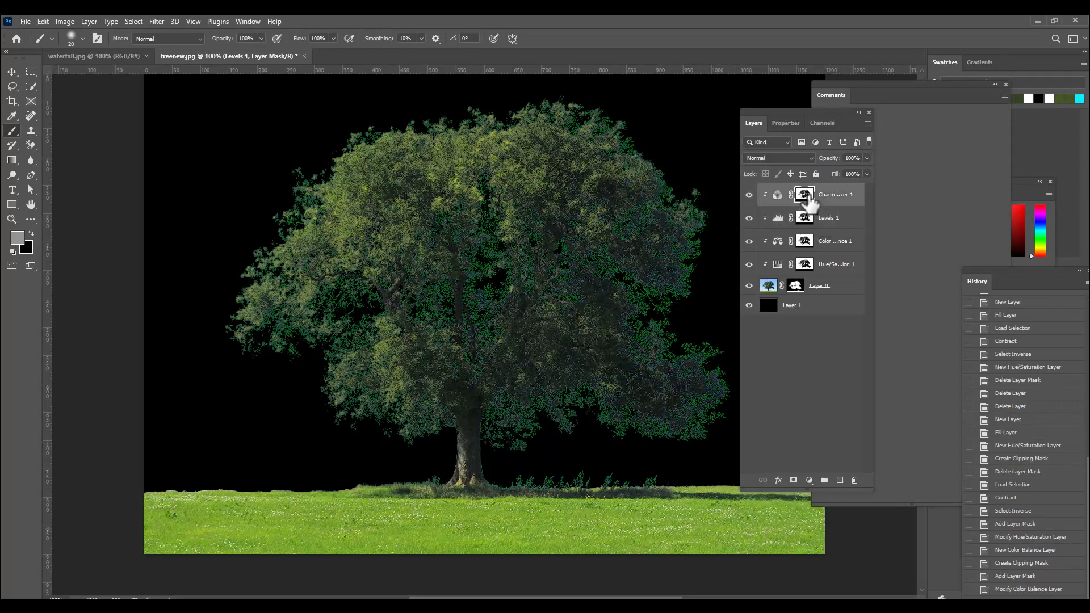
click(780, 127)
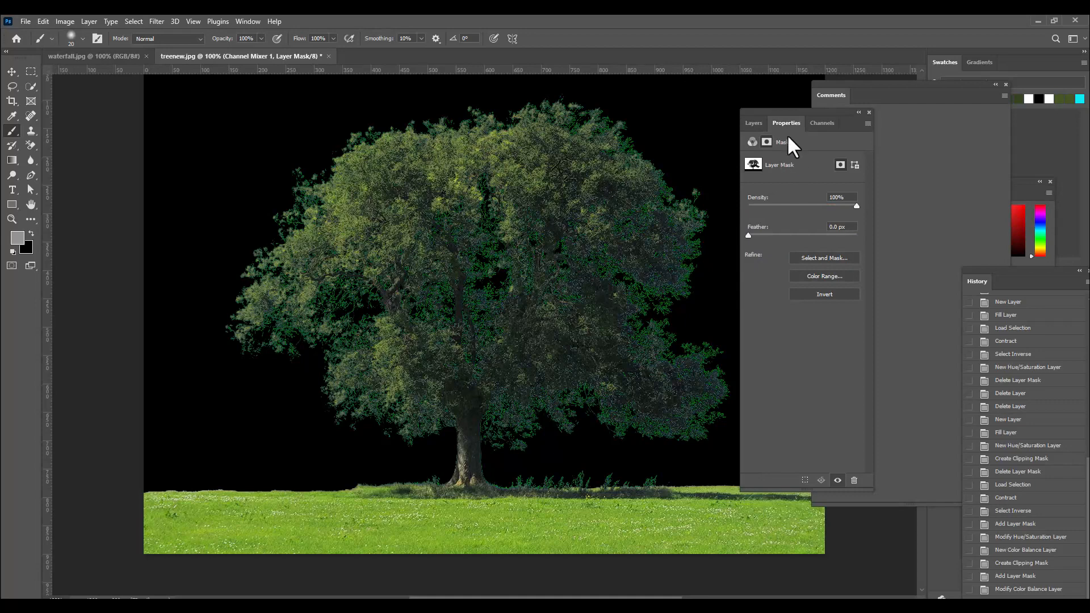
click(749, 124)
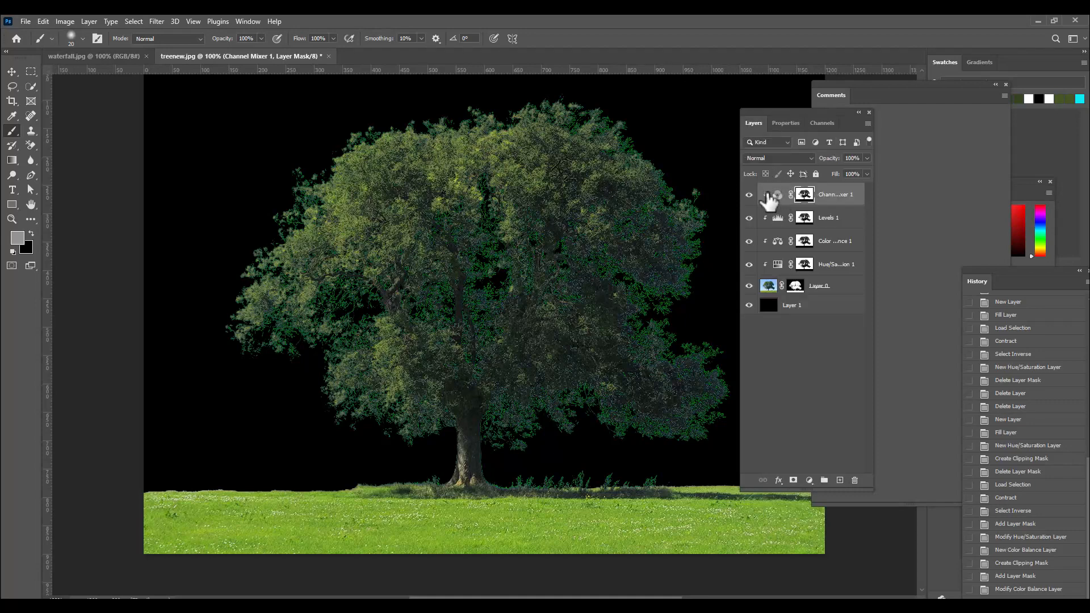
click(777, 195)
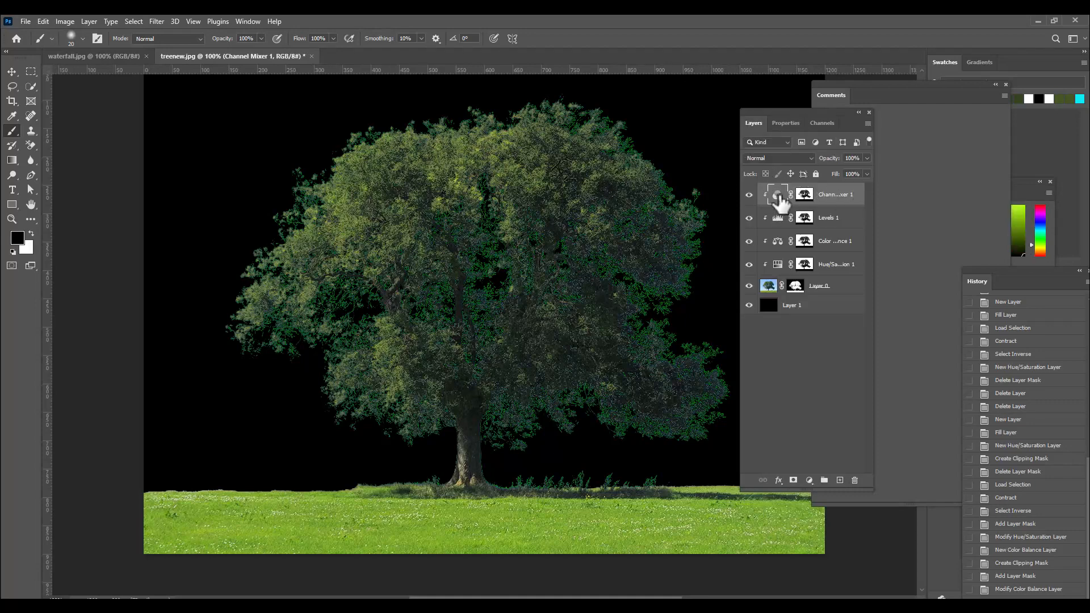
click(786, 122)
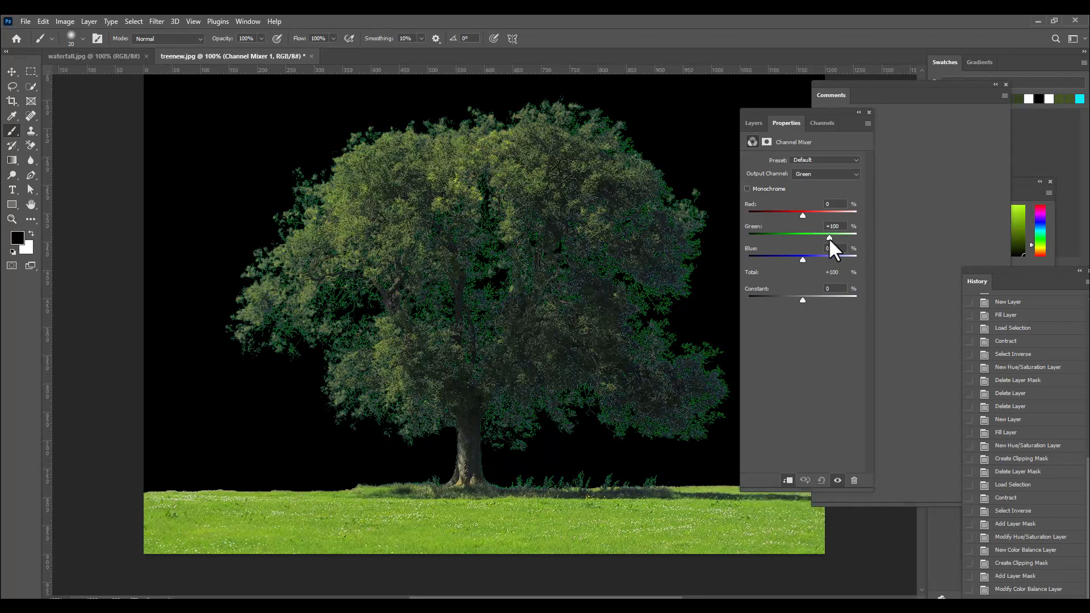
drag(829, 238, 821, 239)
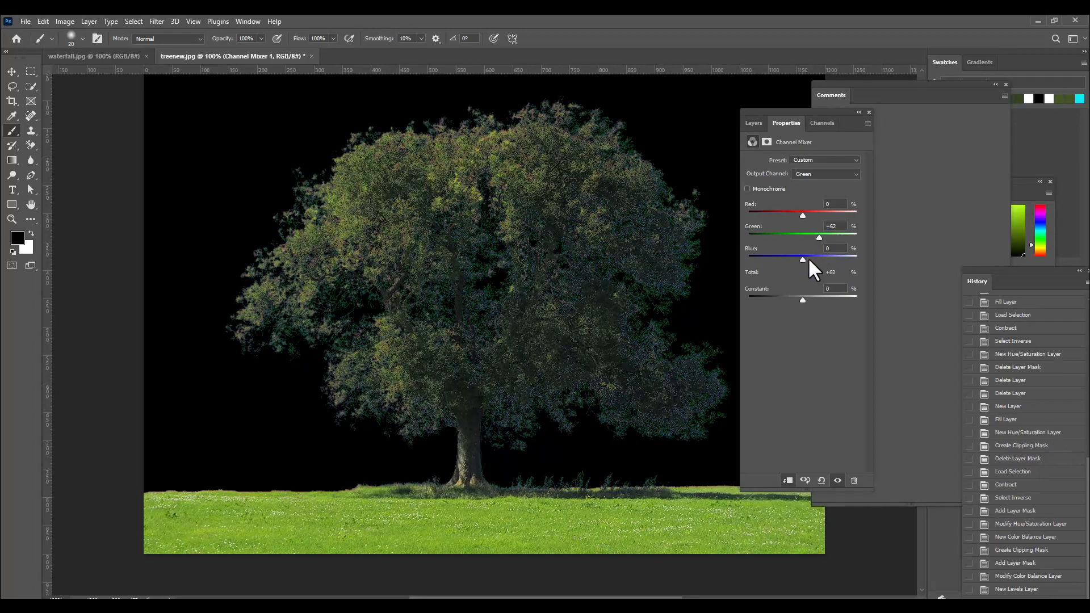
drag(812, 260, 824, 259)
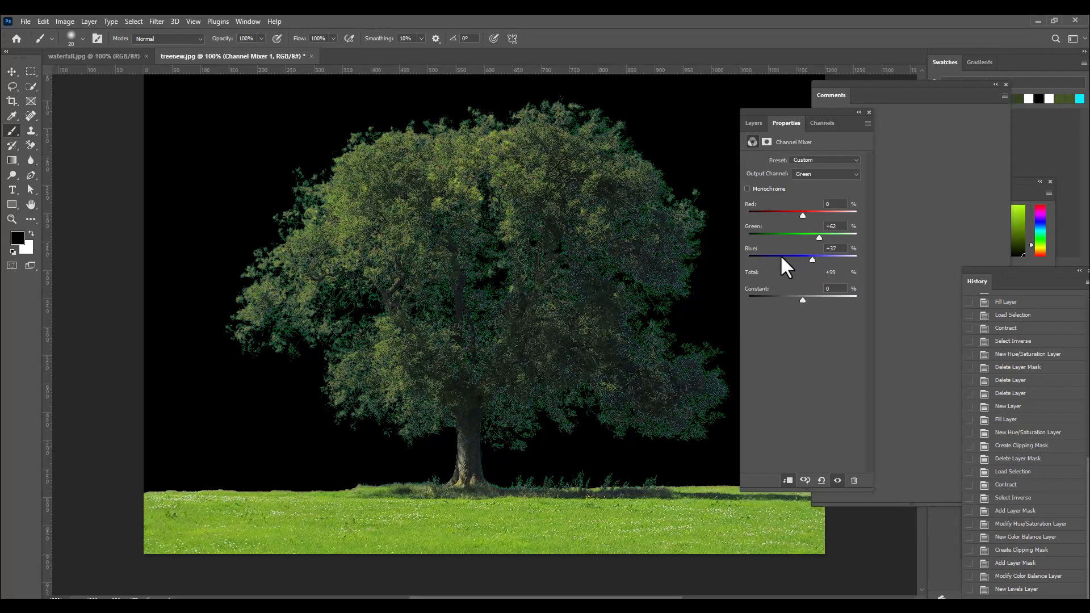
drag(803, 258, 793, 215)
click(745, 122)
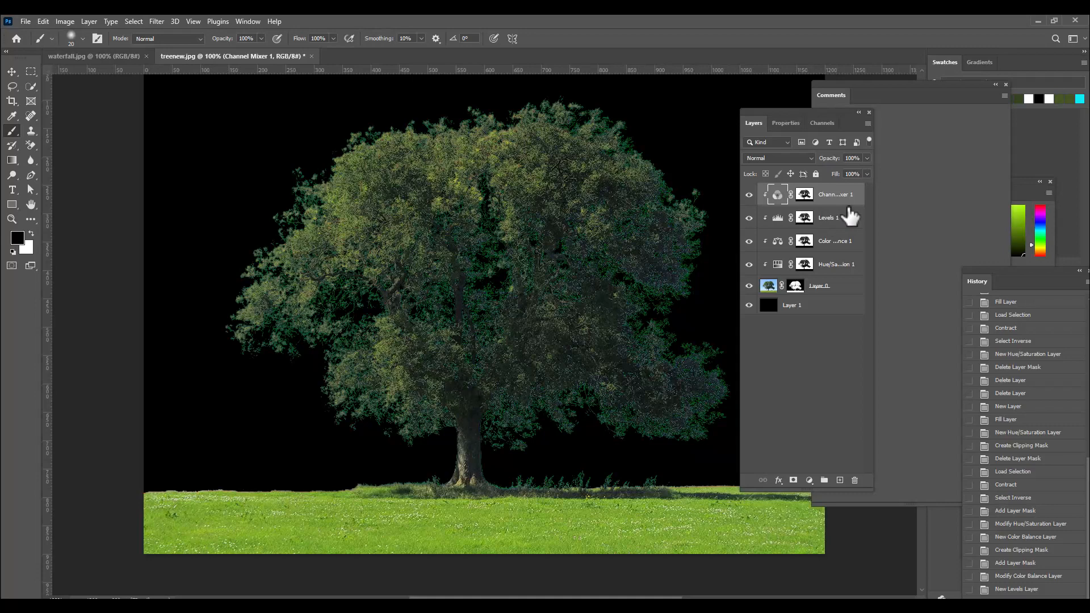
Step: Add a Curves adjustment layer above Channel Mixer 1 and clip it to the tree layer
click(808, 480)
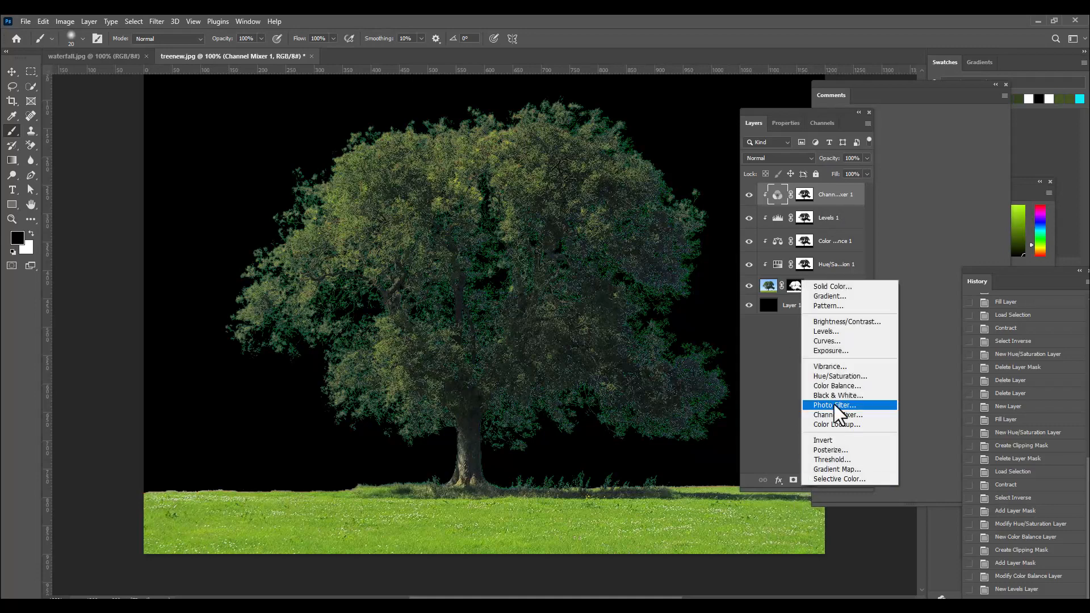
click(846, 341)
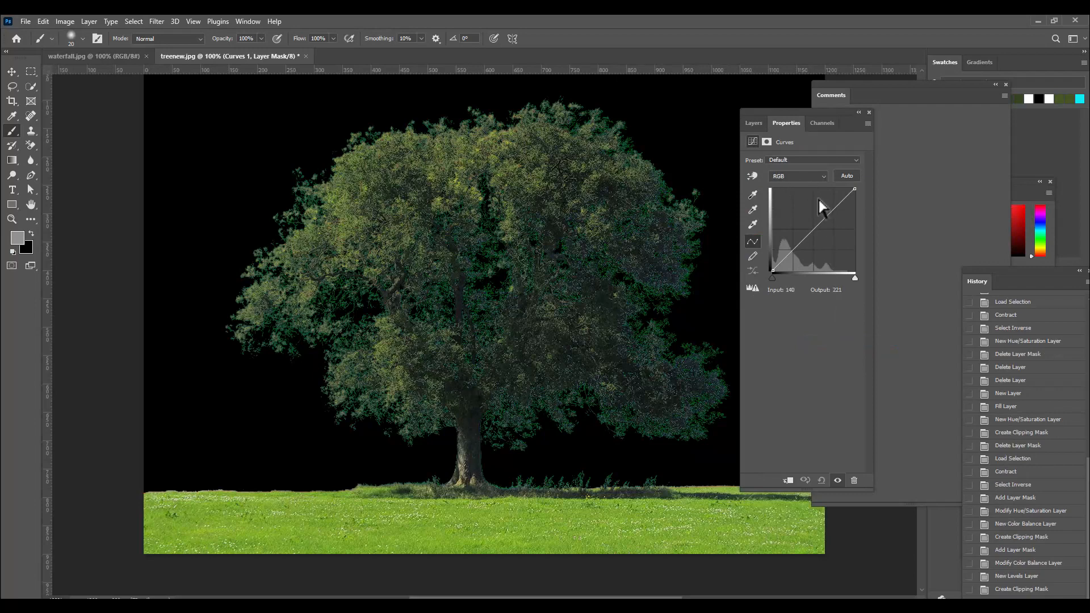
click(753, 123)
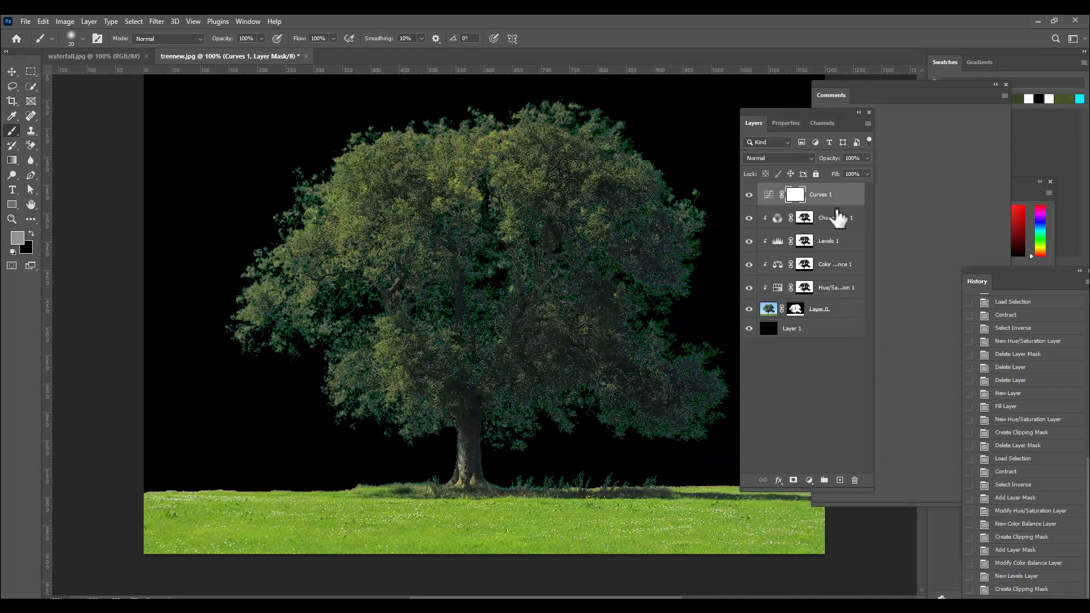
alt+click(849, 198)
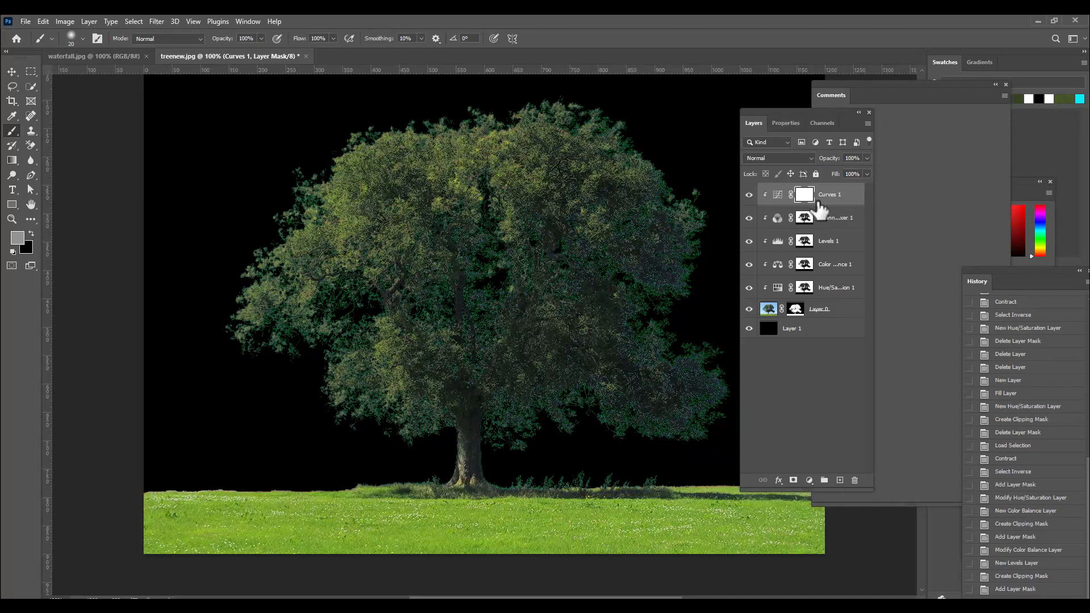
click(777, 195)
click(785, 122)
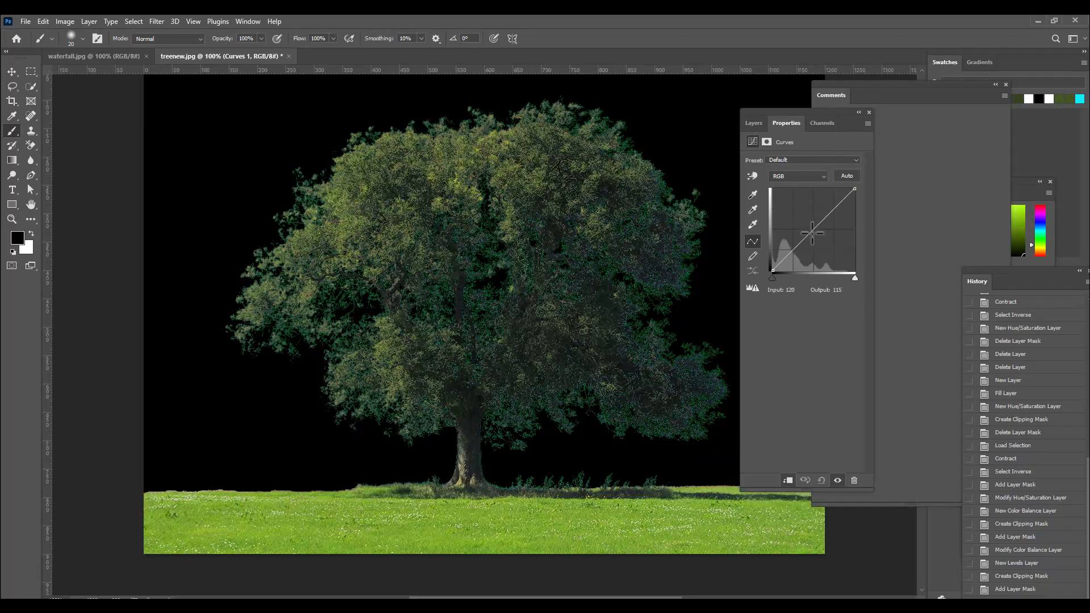
drag(812, 232, 816, 235)
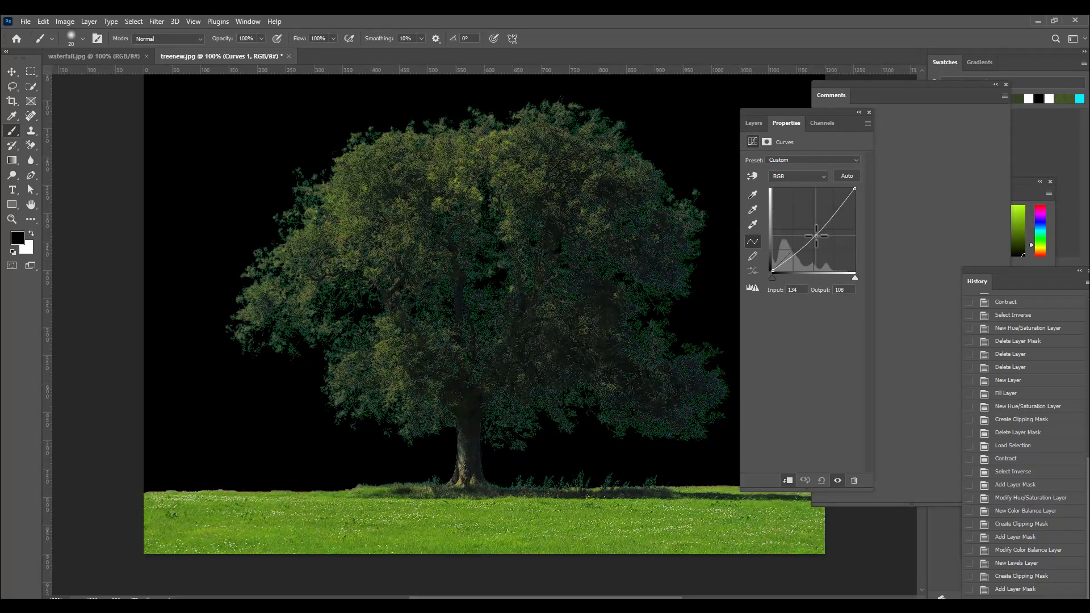
key(ctrl+z)
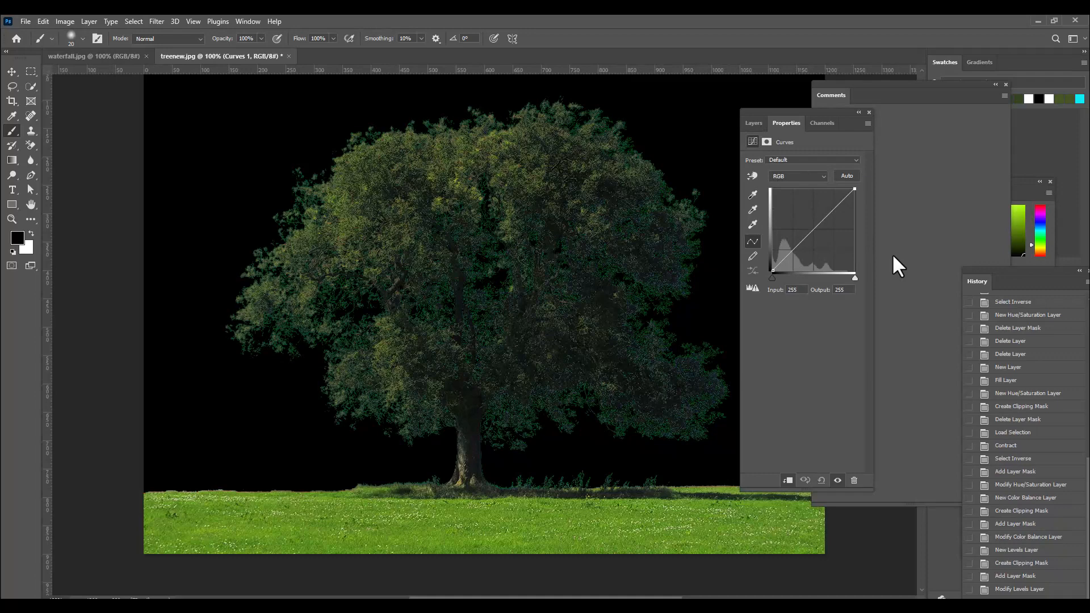
Step: Copy the Channel Mixer 1 layer mask onto the Curves 1 layer, replacing its existing mask
click(754, 123)
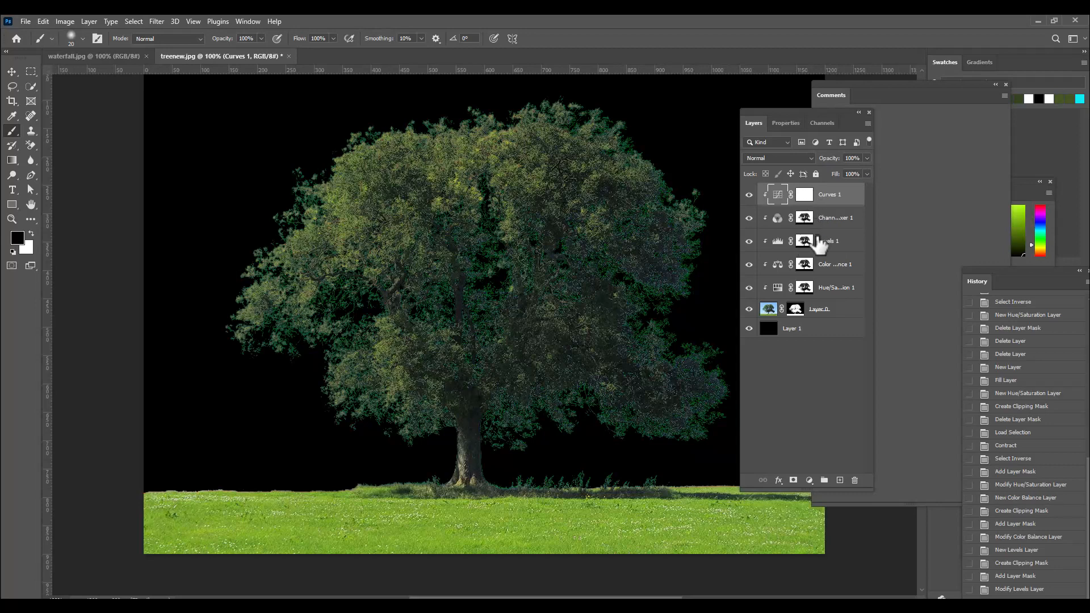
drag(807, 221, 805, 195)
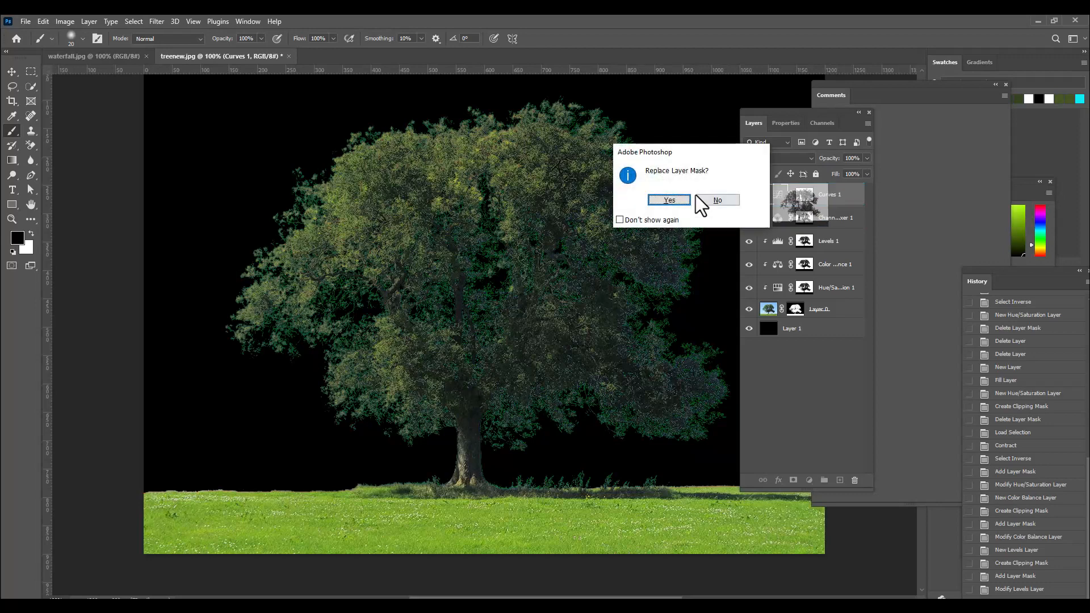
click(667, 199)
Step: Darken the masked edges by bending the RGB curve of Curves 1 to input 152, output 77
click(787, 124)
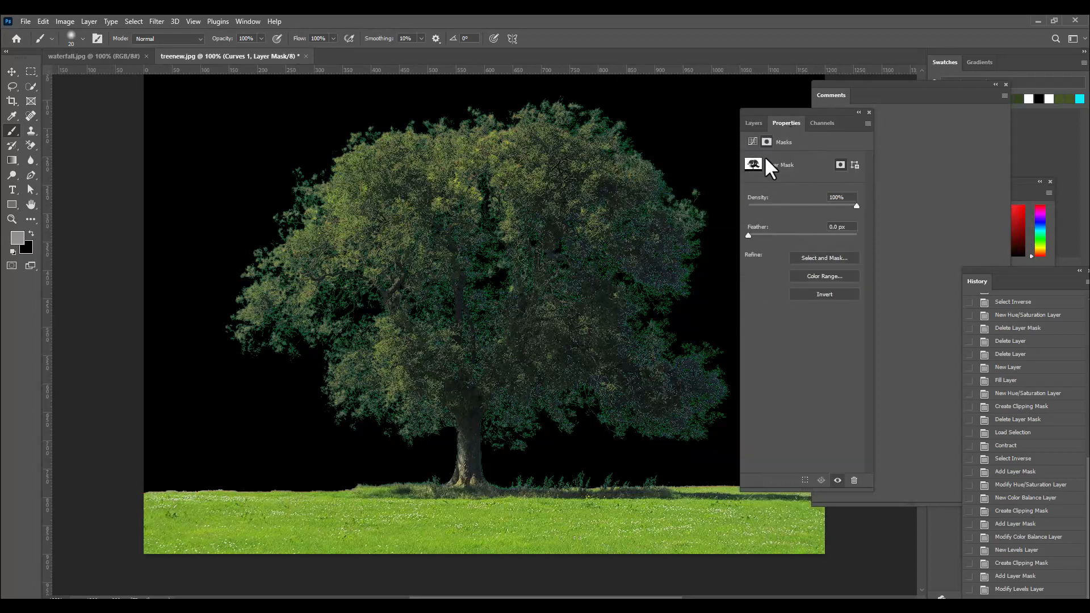
click(752, 123)
click(776, 195)
click(787, 122)
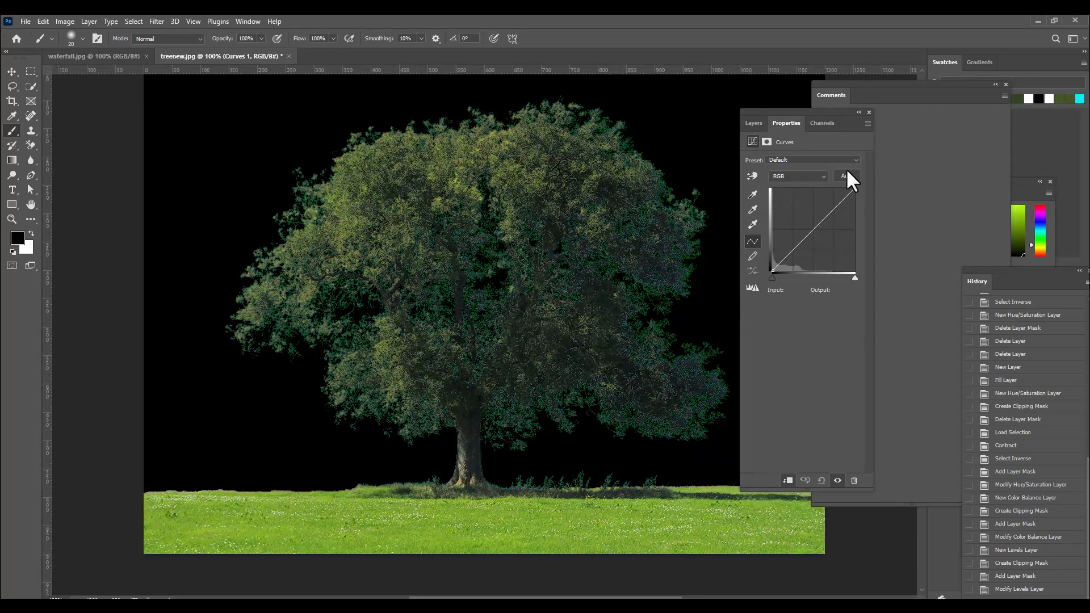
mouse_move(813, 228)
mouse_down()
mouse_move(814, 240)
mouse_move(798, 223)
mouse_up()
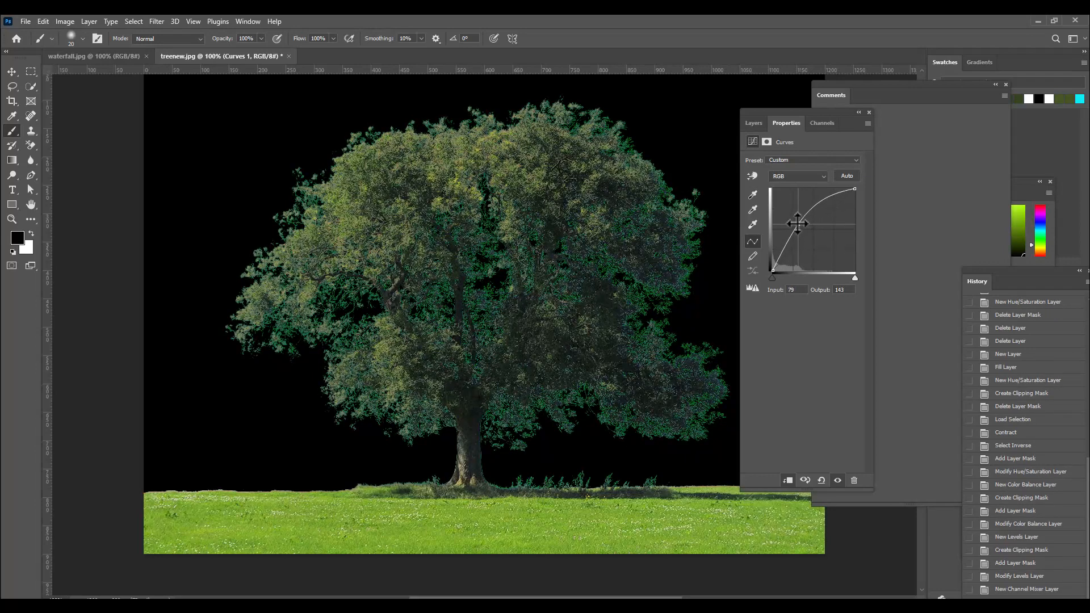
drag(797, 223, 822, 245)
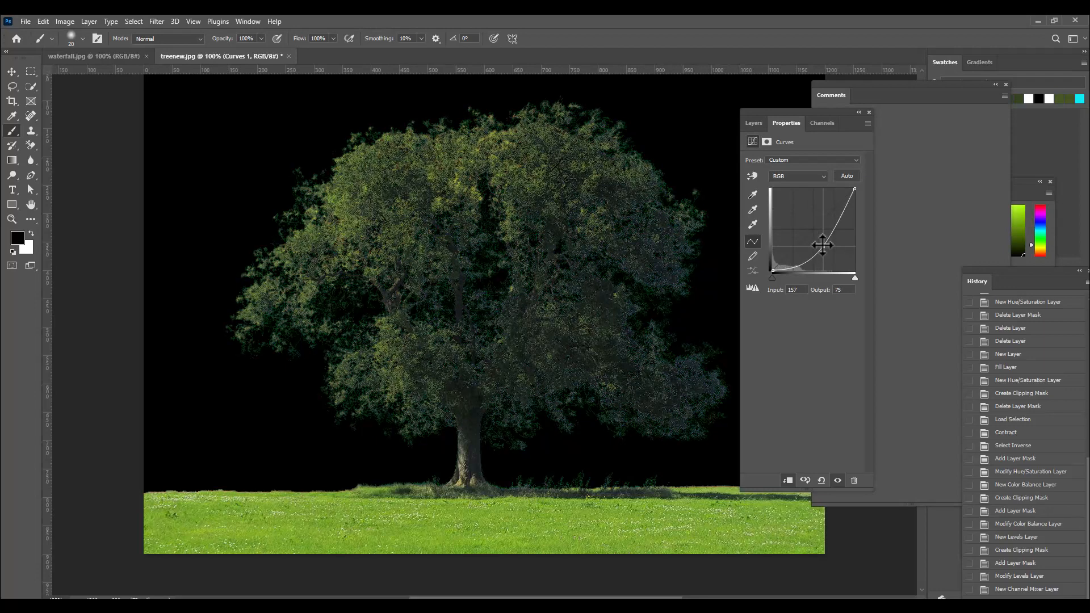
drag(823, 245, 820, 244)
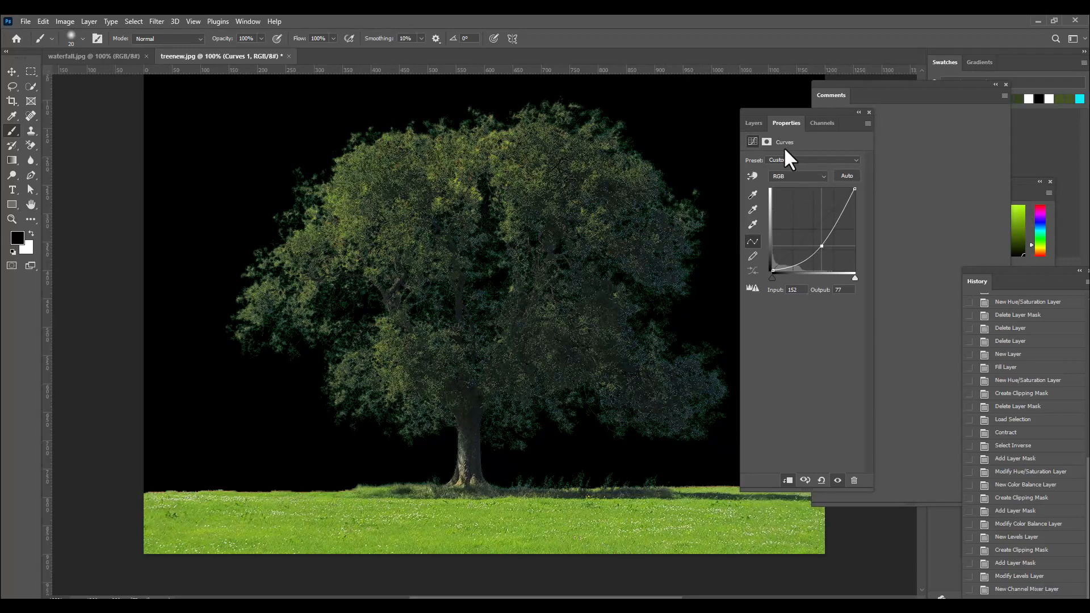
Step: Raise the Green channel curve of Curves 1 with a point at input 99, output 122
click(788, 177)
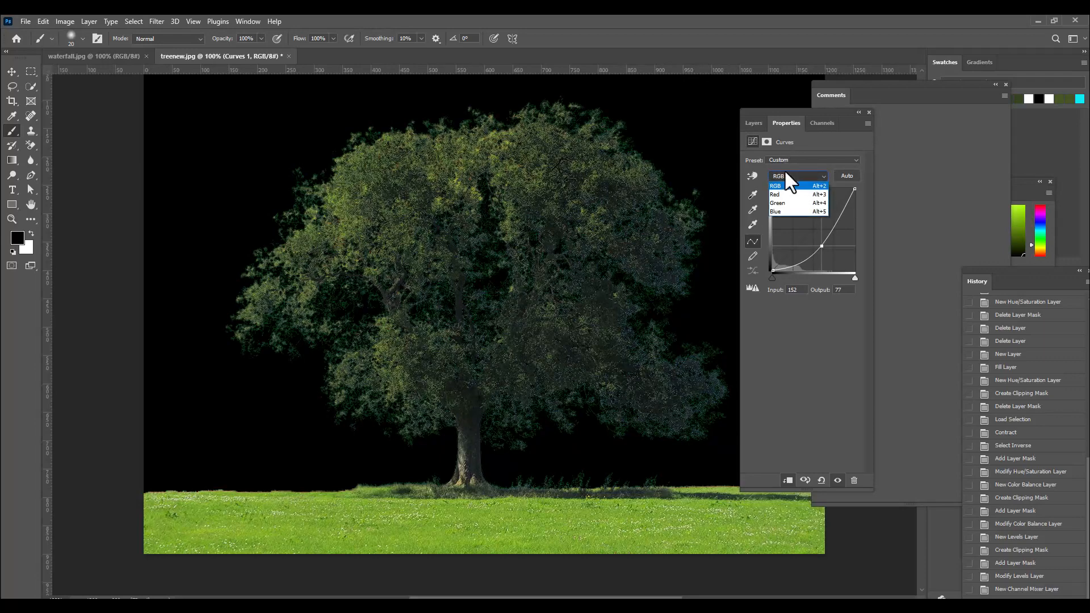
click(775, 204)
mouse_move(813, 230)
mouse_down()
mouse_move(798, 225)
mouse_move(815, 244)
mouse_move(805, 231)
mouse_up()
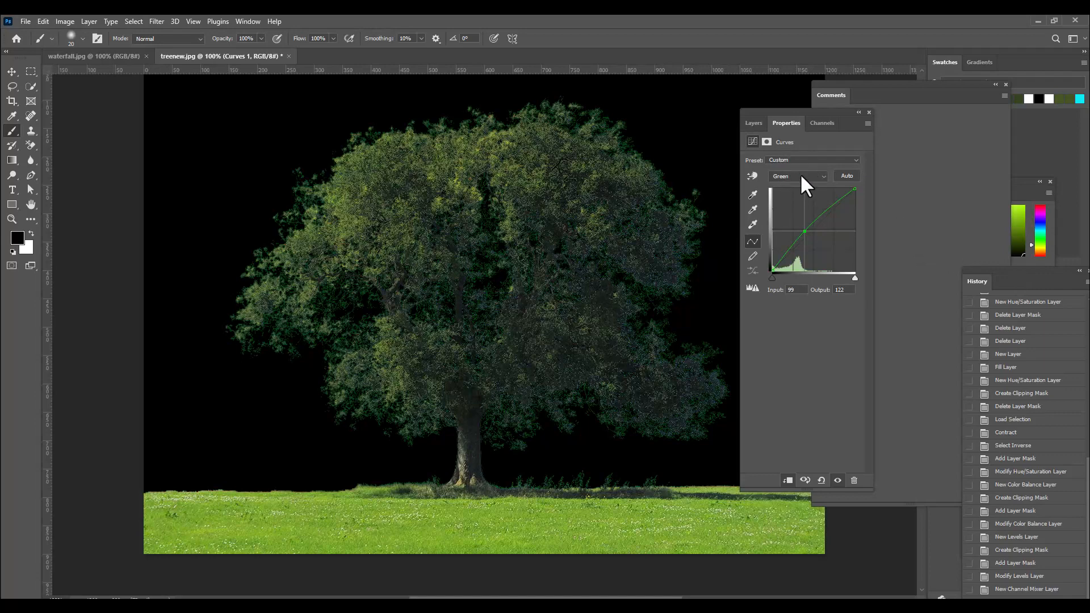
Step: Convert the tree layer and its five clipped adjustment layers into one smart object, and delete the black Layer 1
click(753, 123)
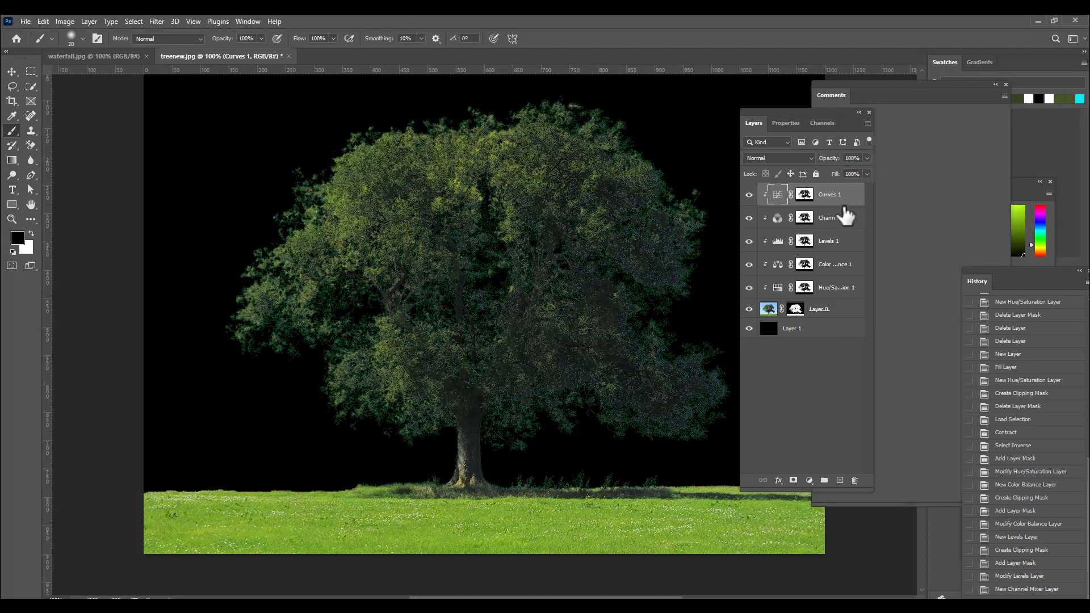
shift+click(851, 290)
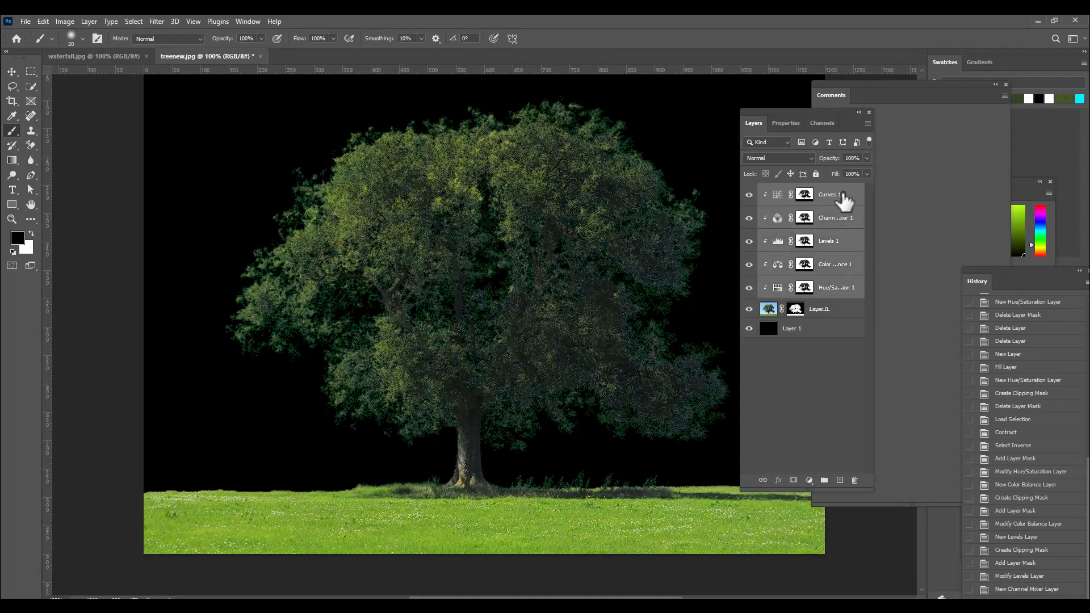
shift+click(849, 311)
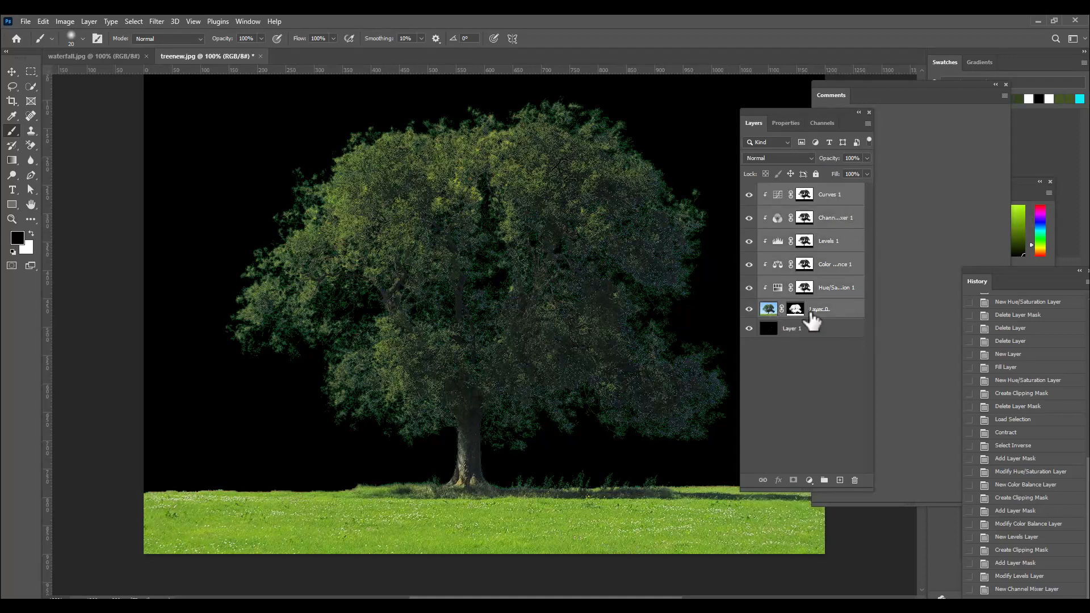
right_click(847, 194)
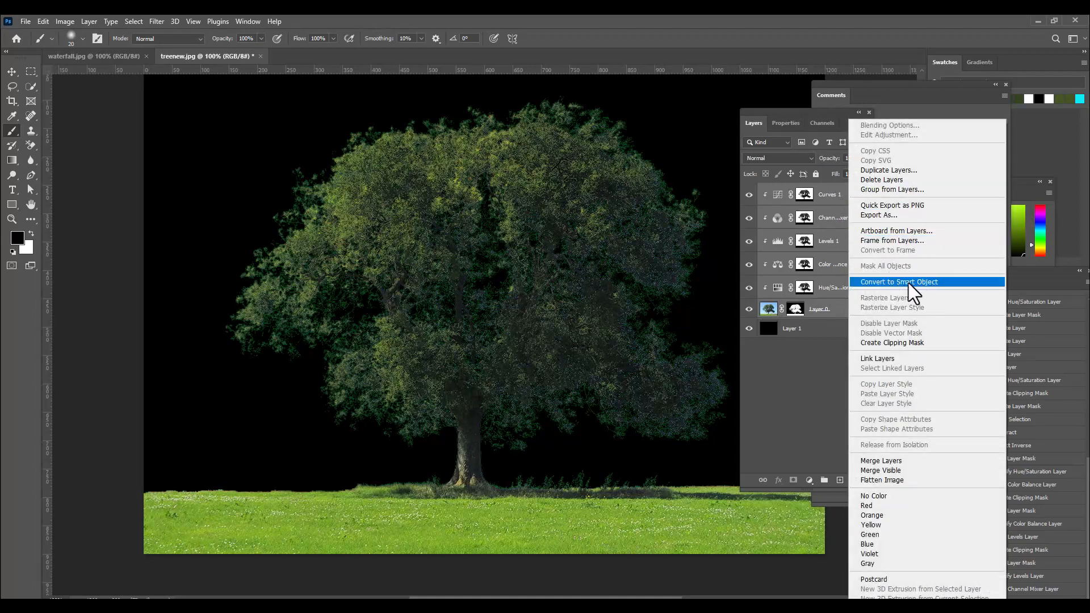
click(939, 282)
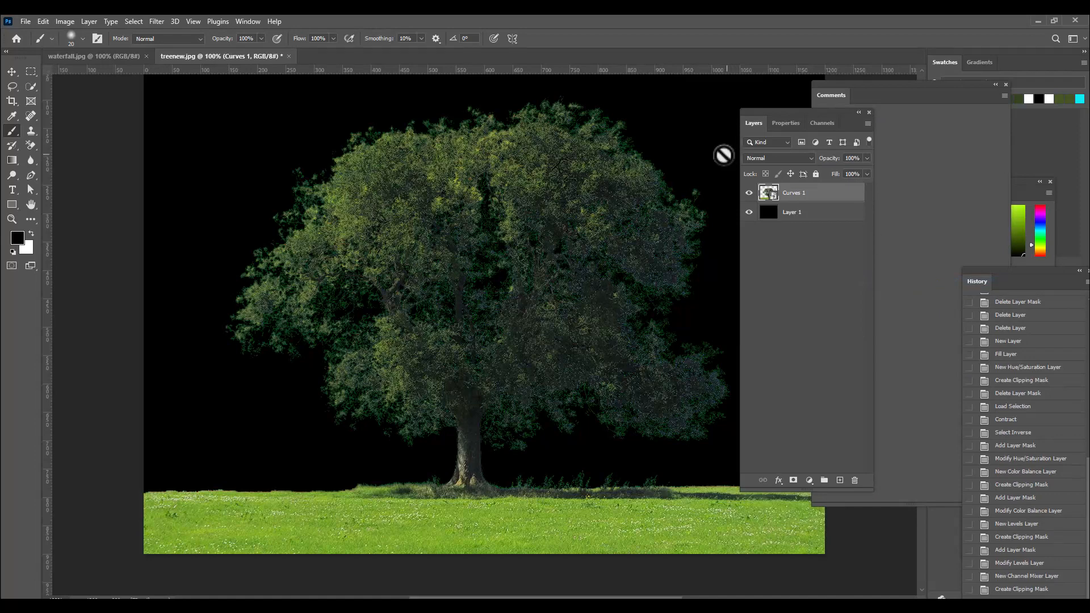
click(808, 216)
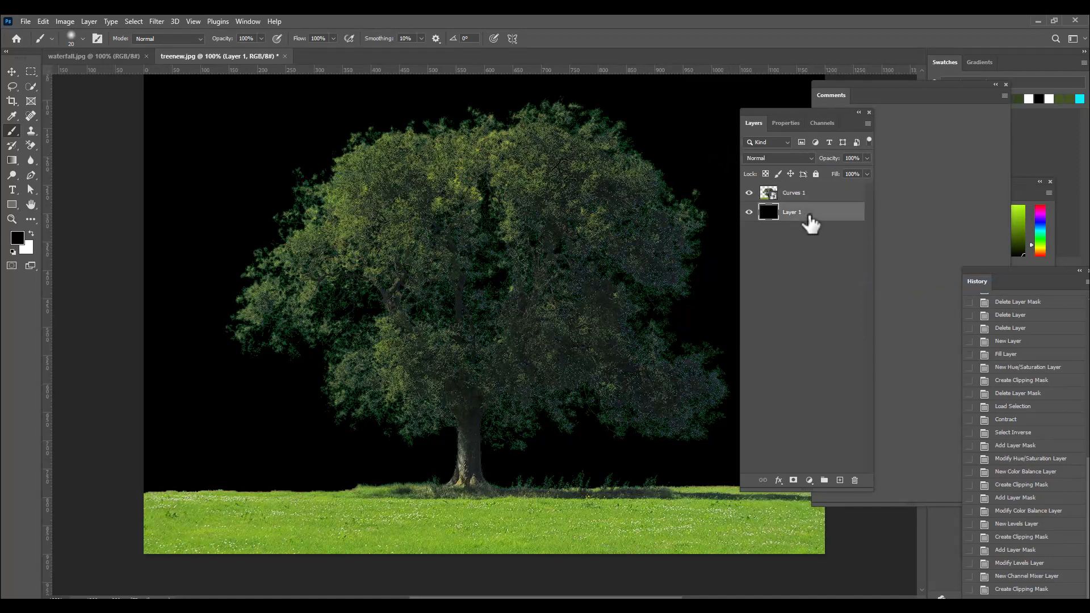
key(Delete)
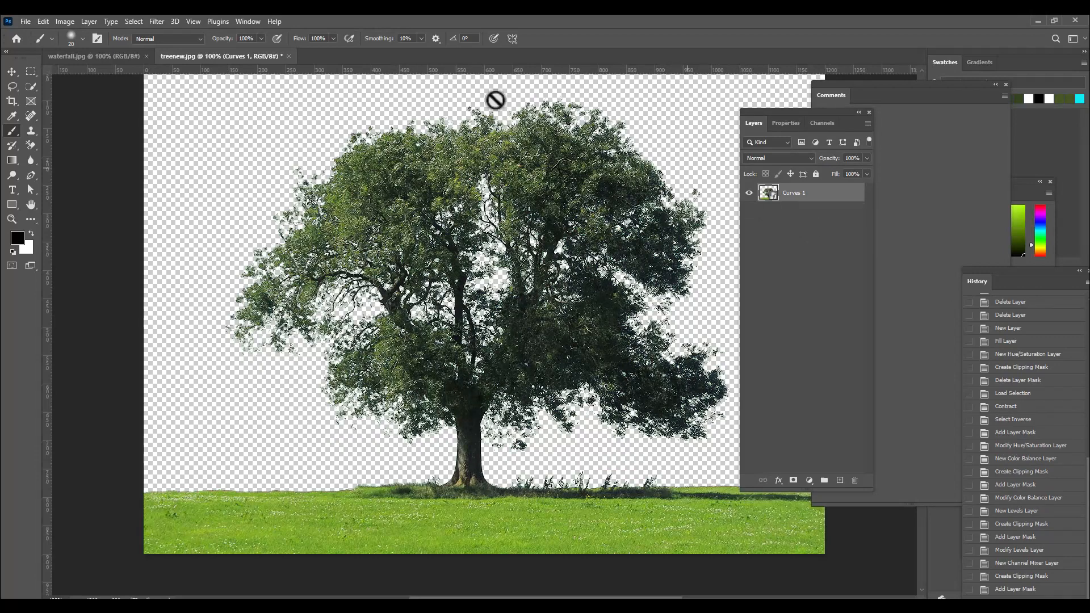
Step: Bring the waterfall.jpg image into the treenew.jpg document and place its layer beneath the tree smart object
click(102, 57)
click(11, 71)
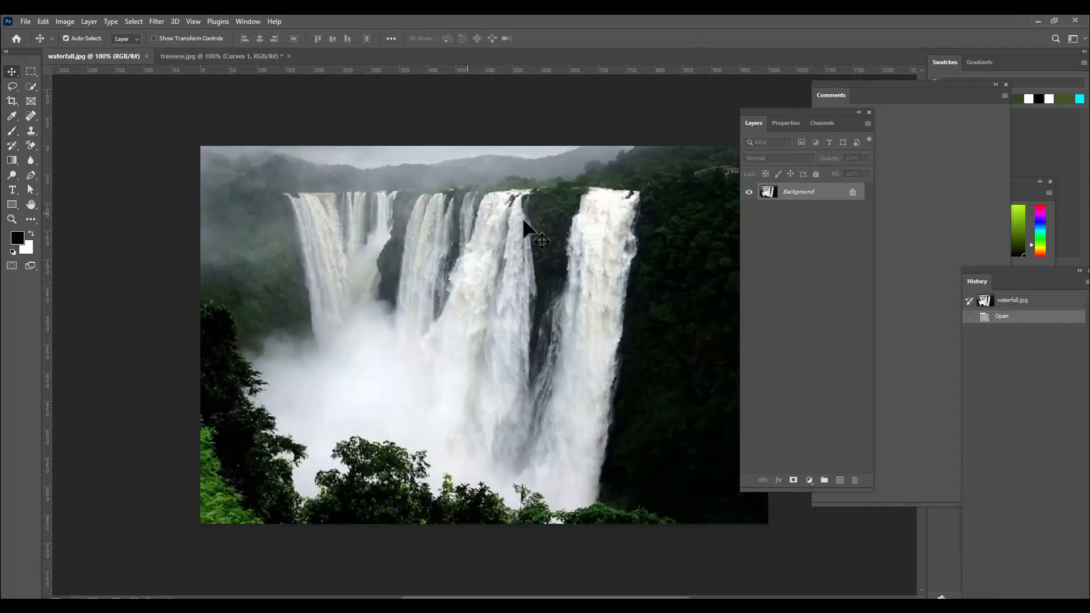
drag(489, 235, 280, 236)
drag(382, 170, 433, 182)
drag(781, 108, 804, 105)
drag(845, 189, 836, 249)
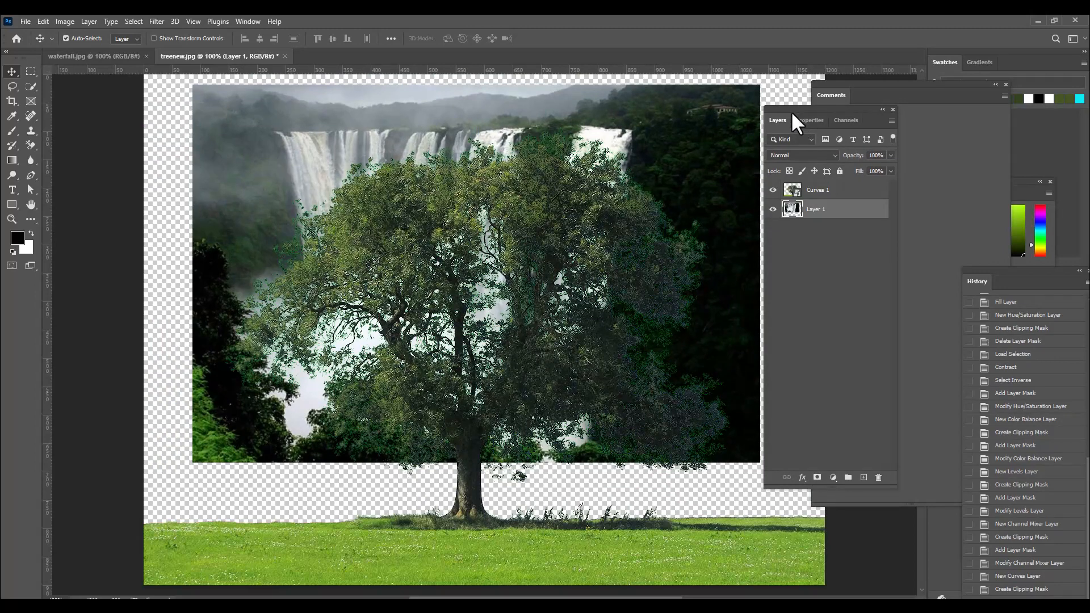
Step: Scale the waterfall layer to 137.45% and position it to fill the background behind the tree
drag(793, 115, 880, 119)
drag(781, 159, 804, 199)
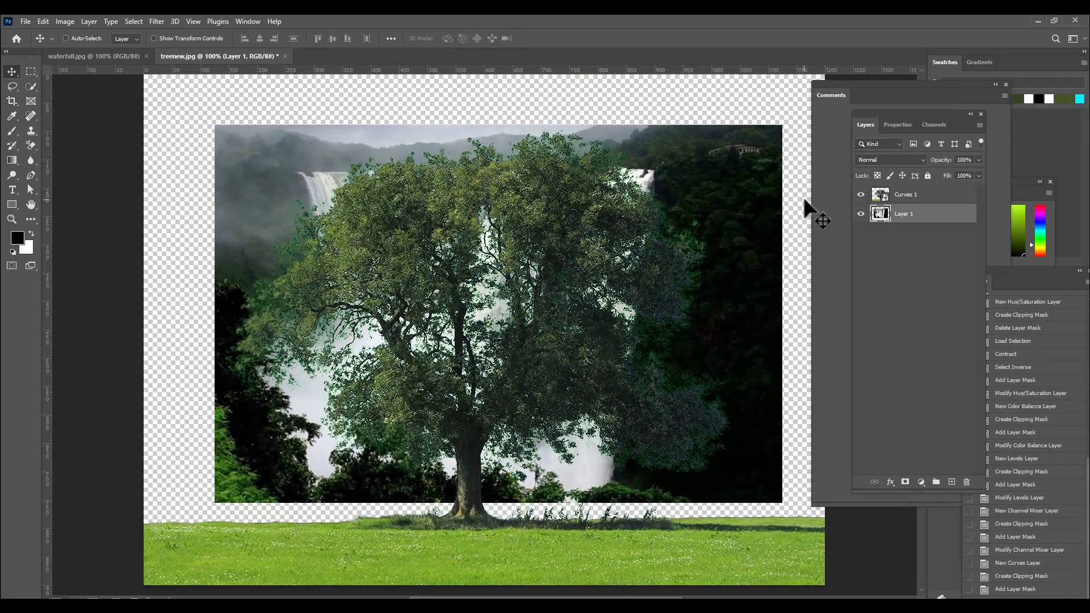
key(ctrl+t)
drag(782, 125, 908, 73)
drag(729, 169, 727, 155)
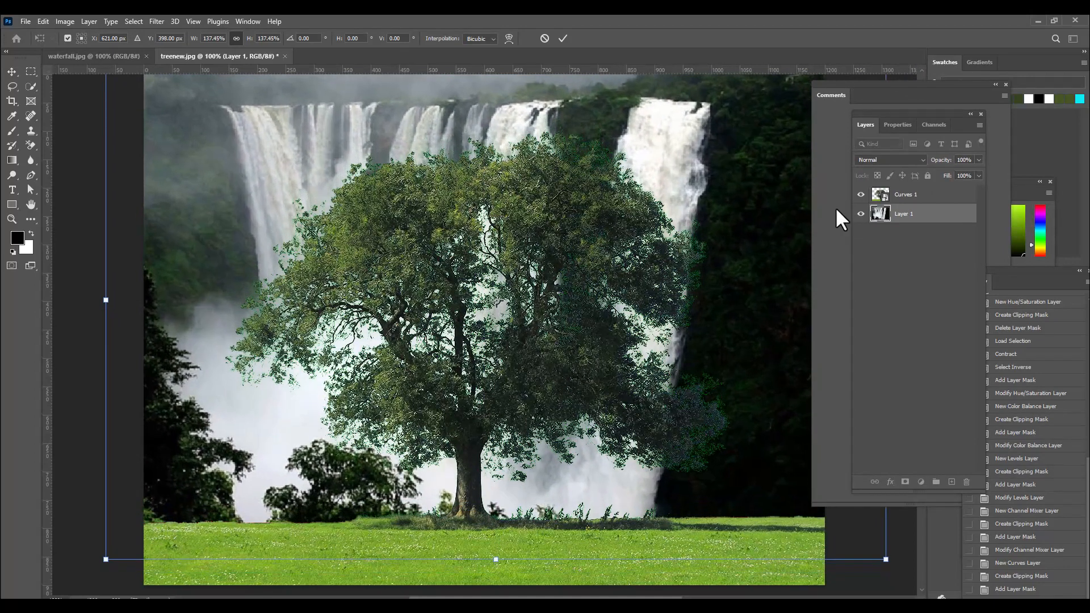
key(Return)
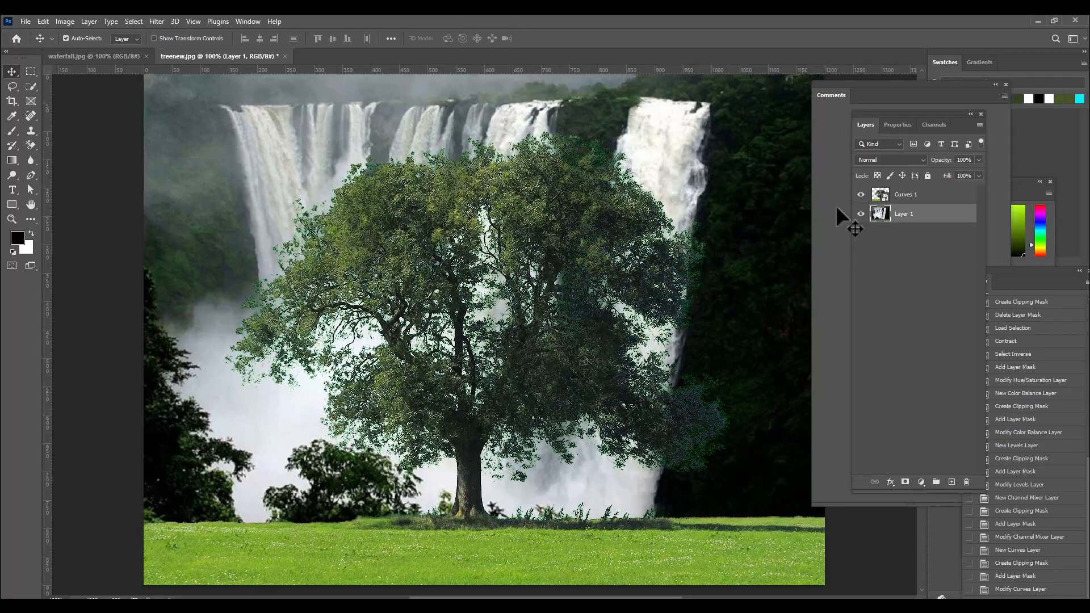
Step: Add a Color Balance adjustment layer above the tree smart object and clip it to that layer
click(932, 197)
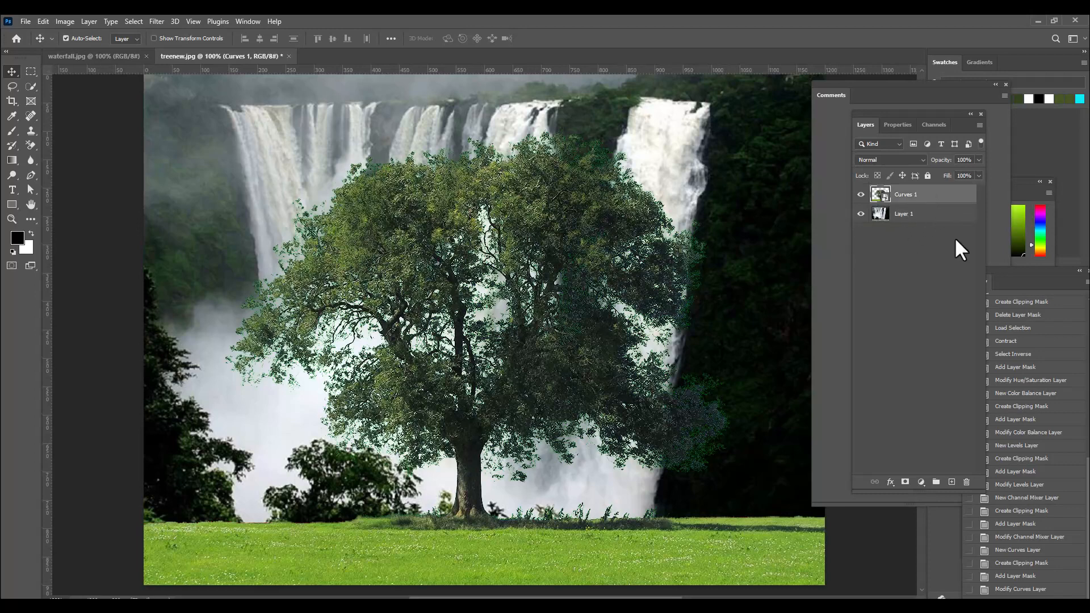
click(920, 481)
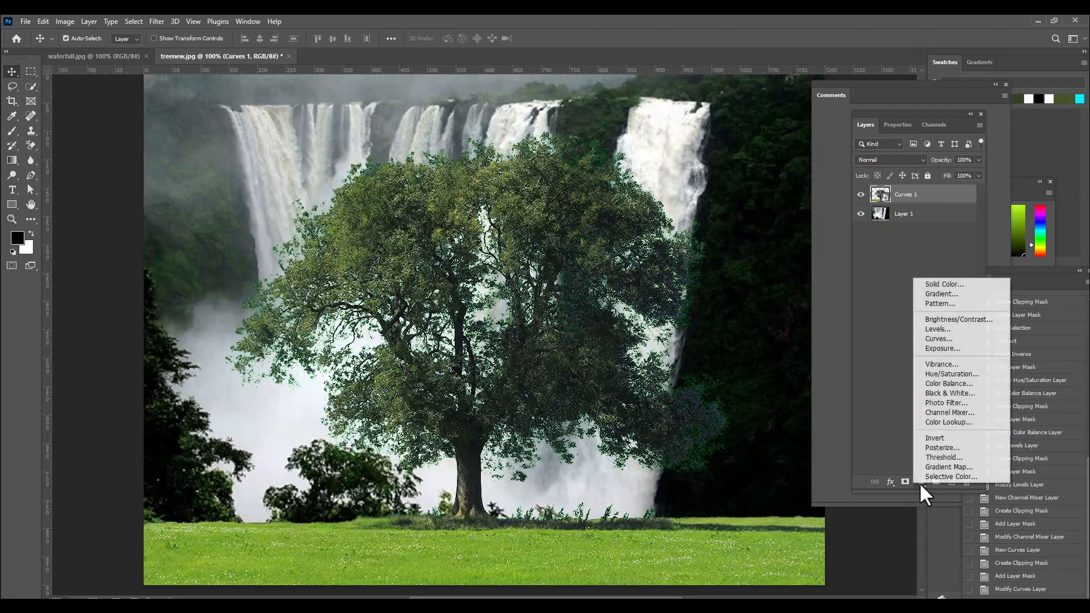
click(945, 384)
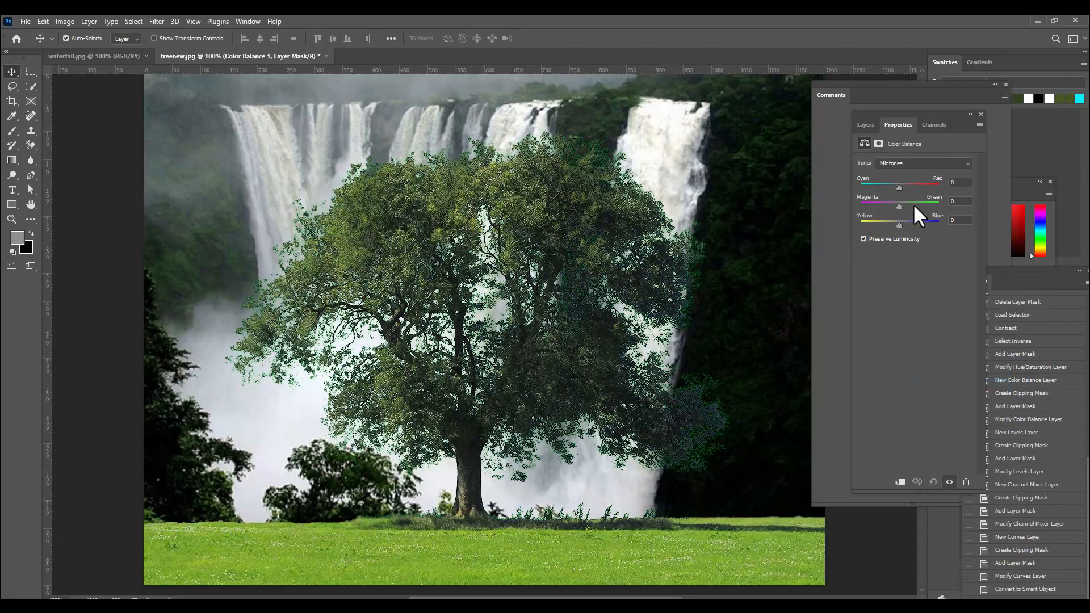
click(867, 125)
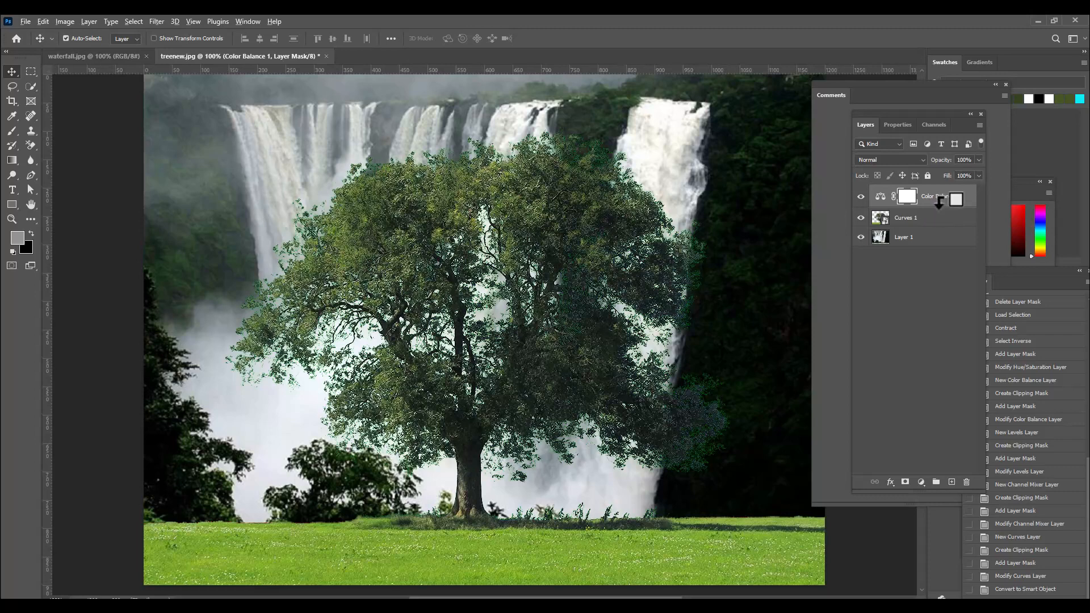
alt+click(917, 207)
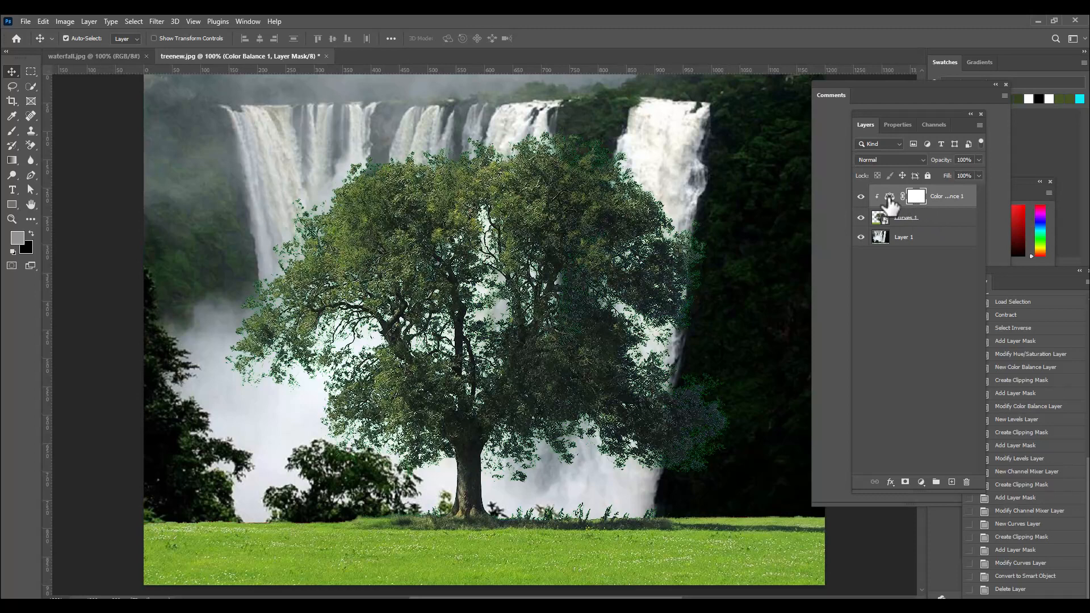
Step: Set the Color Balance midtones to +6 for Cyan–Red and +33 for Magenta–Green
click(897, 124)
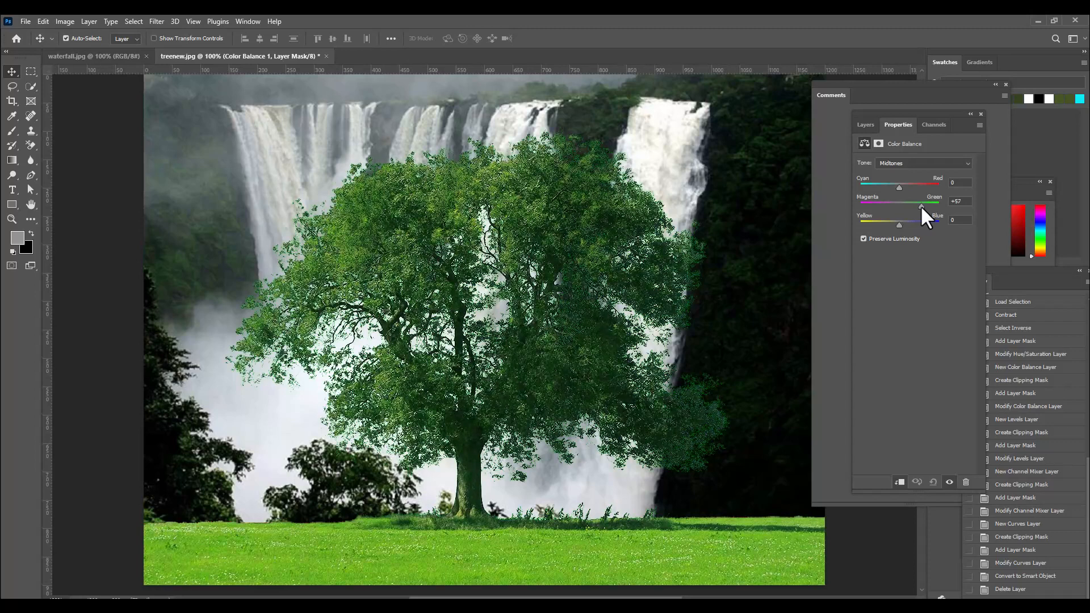
drag(902, 208, 913, 207)
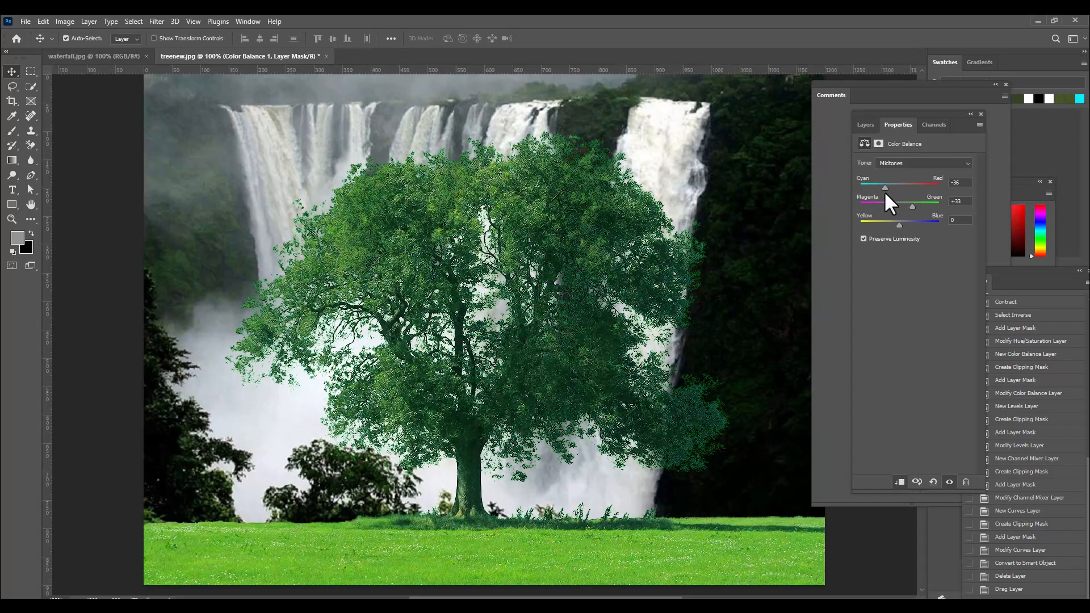
drag(891, 191, 901, 193)
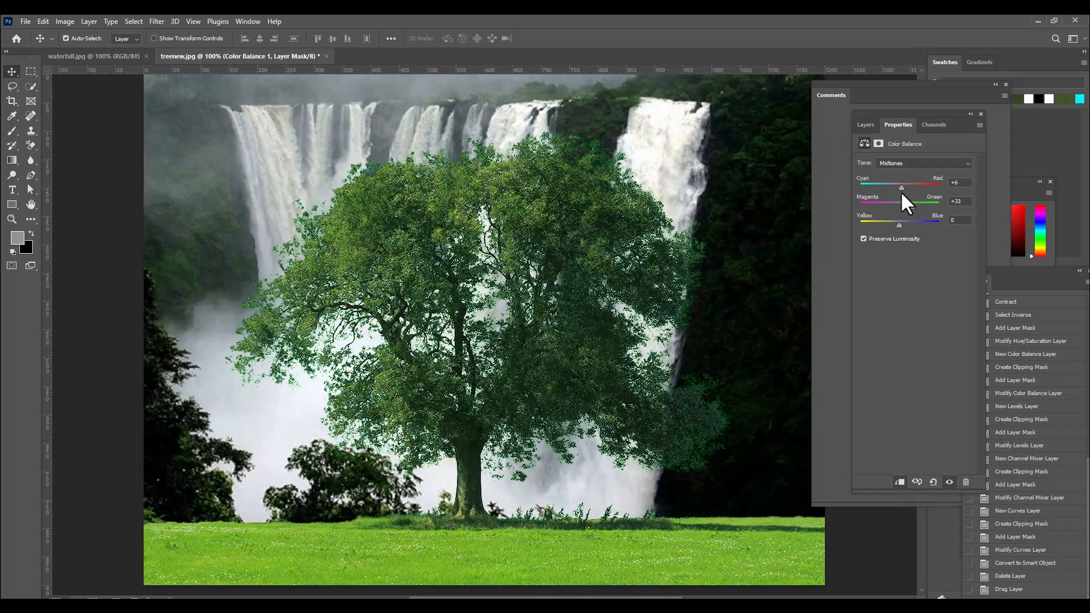